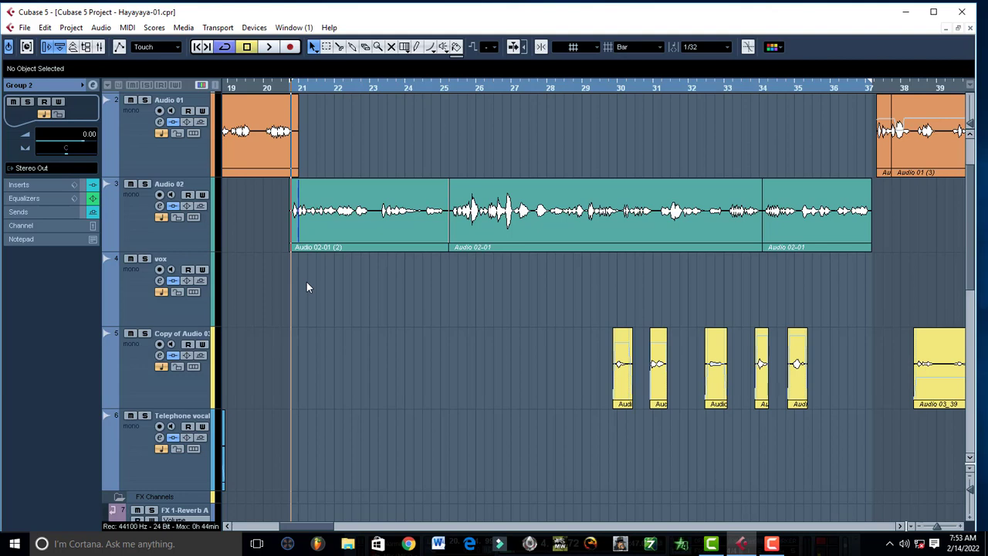
Play back the Audio 02 vocal together with the backing track from bar 21 and stop before bar 37
{"action": "key", "text": "space"}
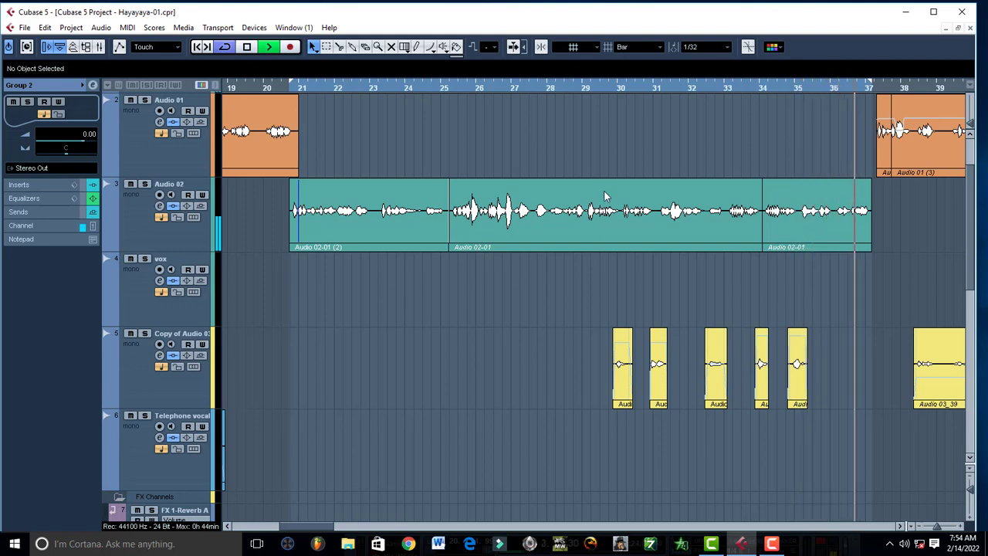
{"action": "key", "text": "space"}
Mute the COUNTING track and listen to the Audio 02 vocal alone from the start of its second clip near bar 25
{"action": "left_click", "coordinate": [447, 86]}
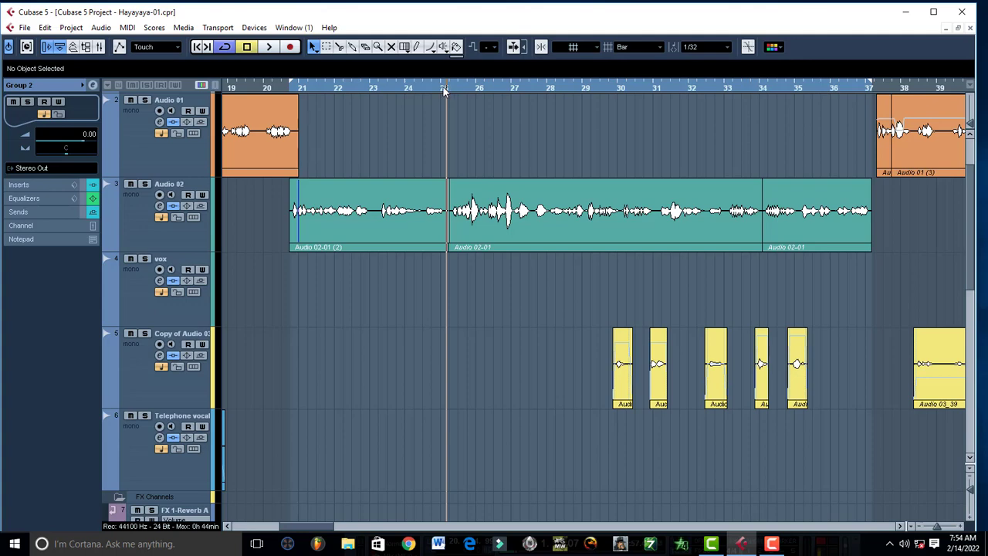
{"action": "scroll", "coordinate": [482, 145], "scroll_direction": "up", "scroll_amount": 1}
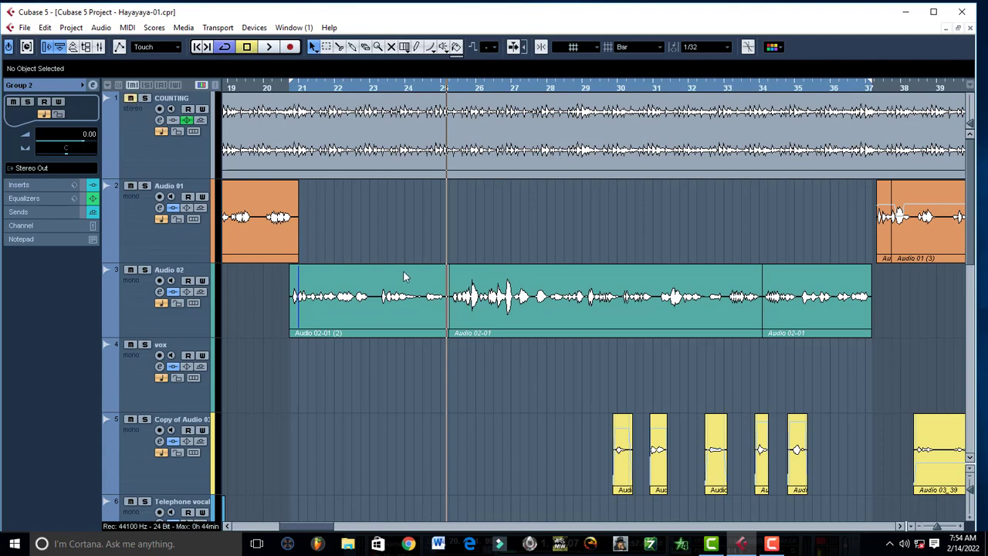
{"action": "scroll", "coordinate": [407, 276], "scroll_direction": "down", "scroll_amount": 1}
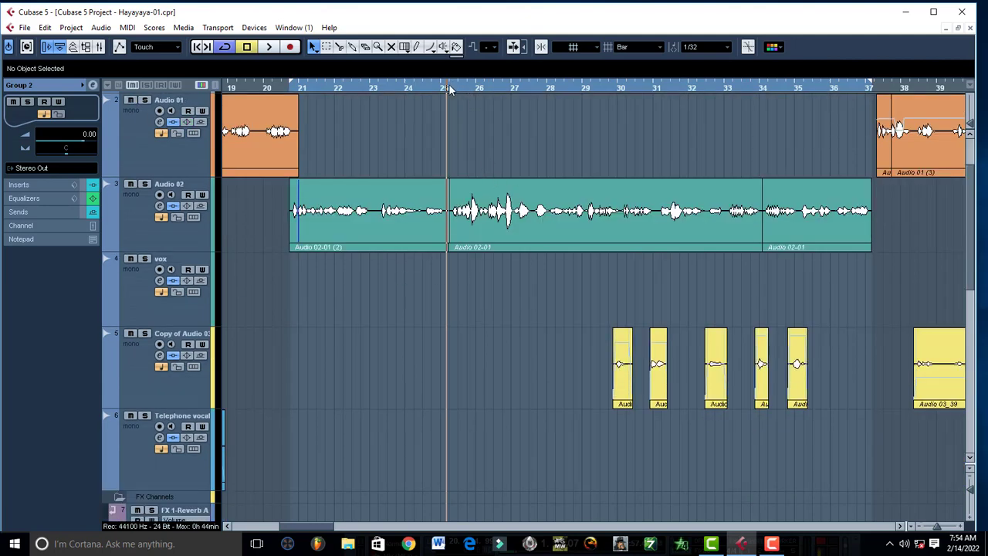
{"action": "left_click", "coordinate": [451, 88]}
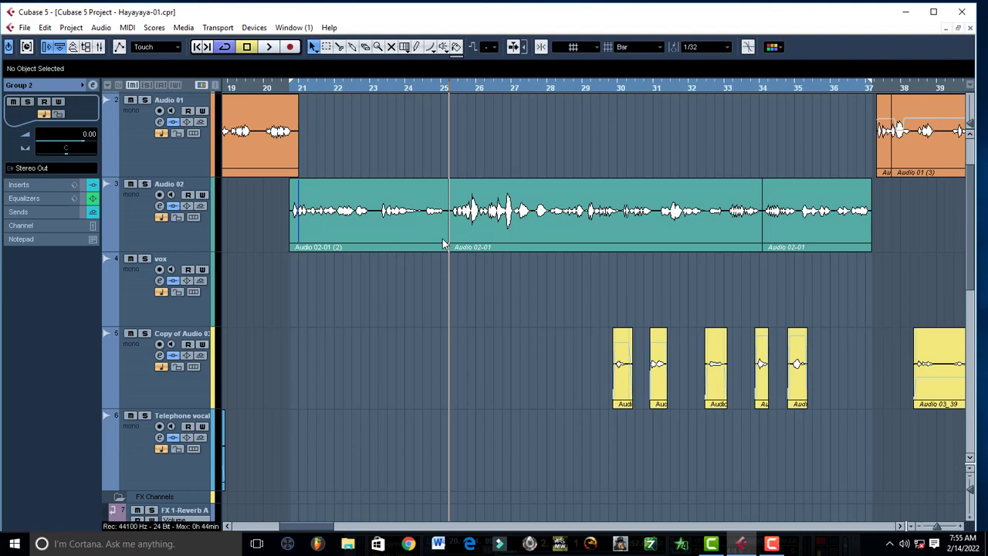
{"action": "key", "text": "space"}
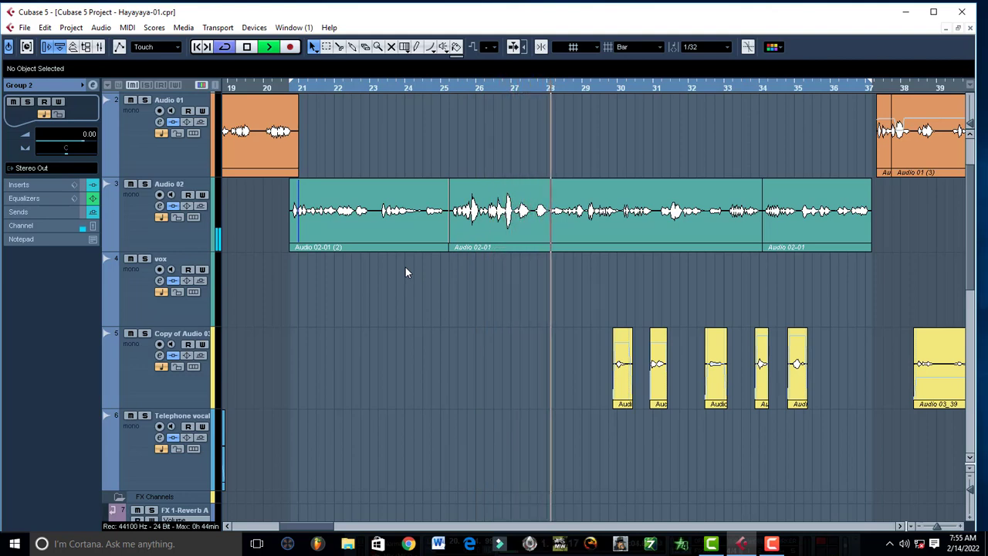
{"action": "key", "text": "space"}
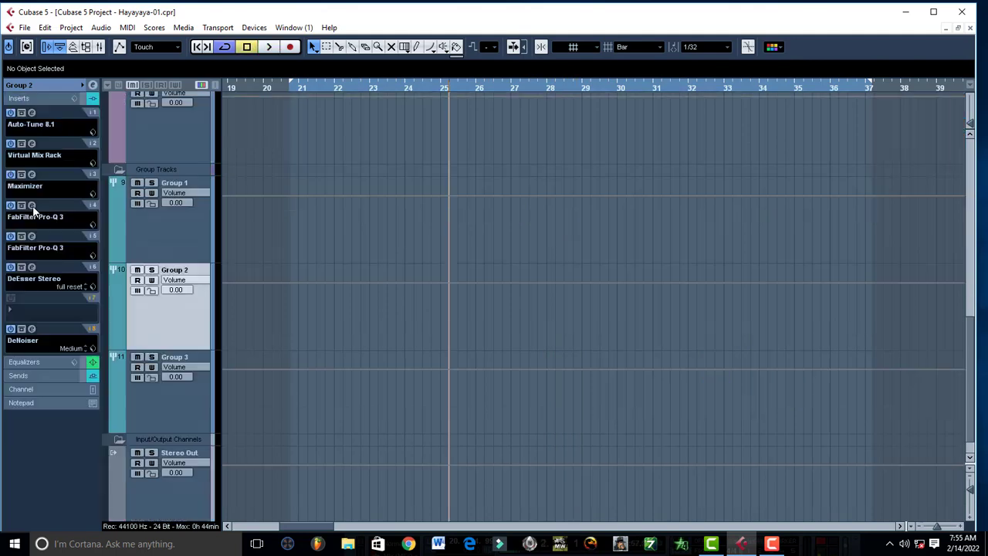
Open the FabFilter Pro-Q 3 in Group 2's fourth insert slot and select its low-cut band
{"action": "left_click", "coordinate": [33, 206]}
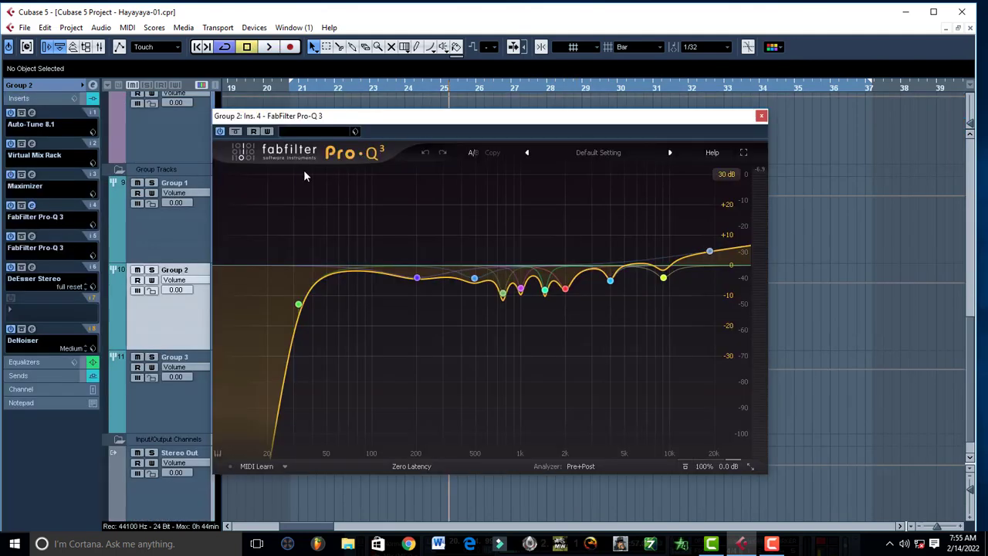
{"action": "left_click_drag", "start_coordinate": [557, 122], "coordinate": [550, 103]}
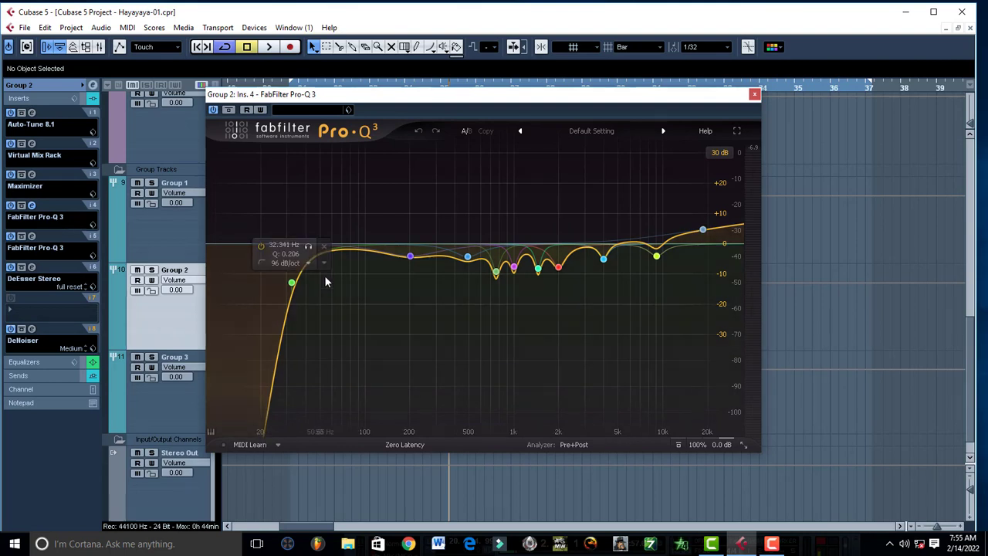
{"action": "left_click_drag", "start_coordinate": [353, 251], "coordinate": [442, 263]}
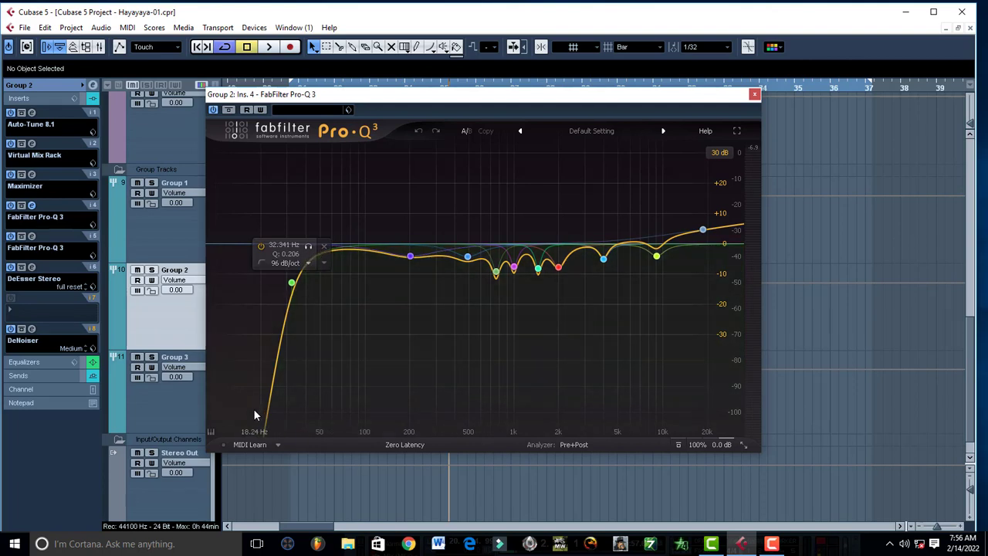
{"action": "double_click", "coordinate": [352, 252]}
{"action": "left_click", "coordinate": [292, 283]}
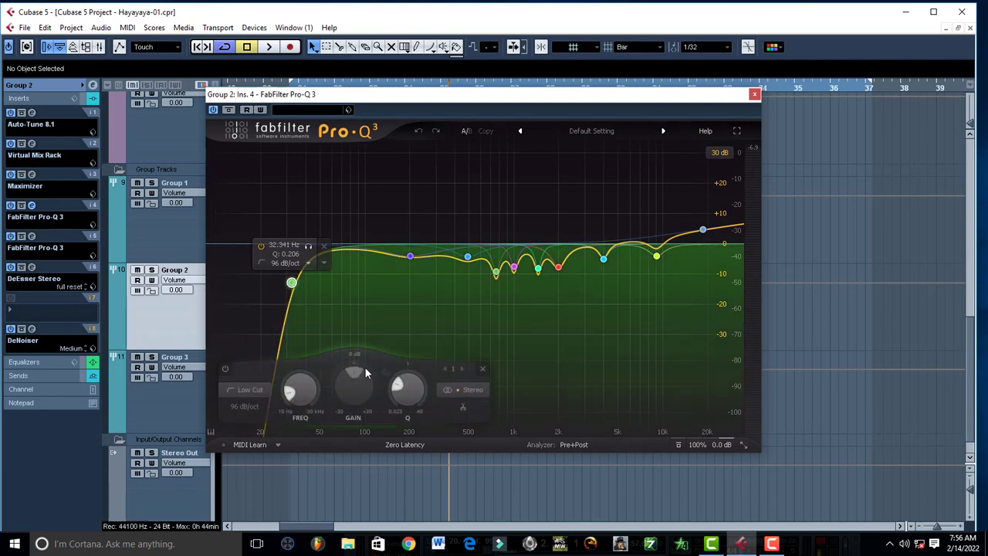
Try the low-cut band at about 156 Hz during playback, and restore its frequency to 32.341 Hz
{"action": "double_click", "coordinate": [288, 396]}
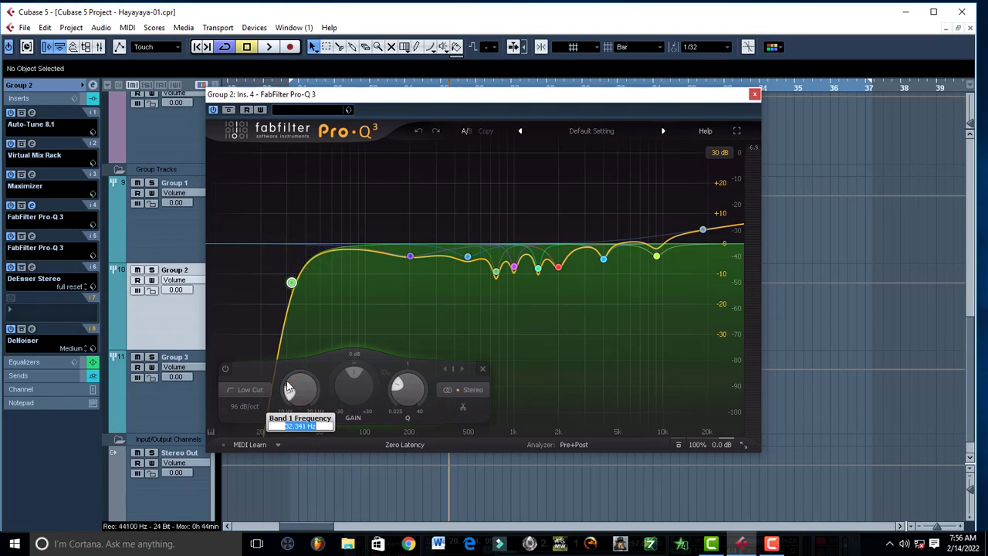
{"action": "left_click", "coordinate": [257, 281]}
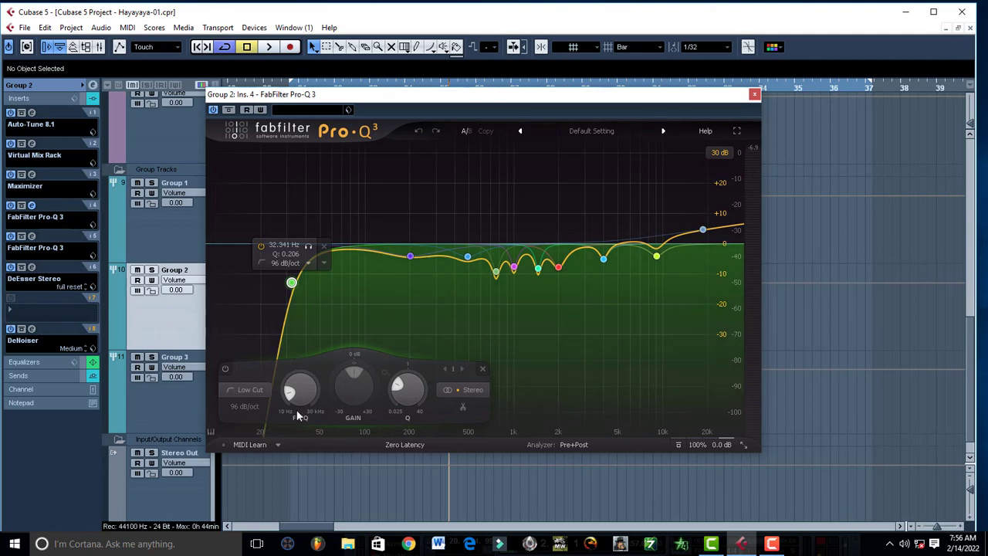
{"action": "mouse_move", "coordinate": [297, 402]}
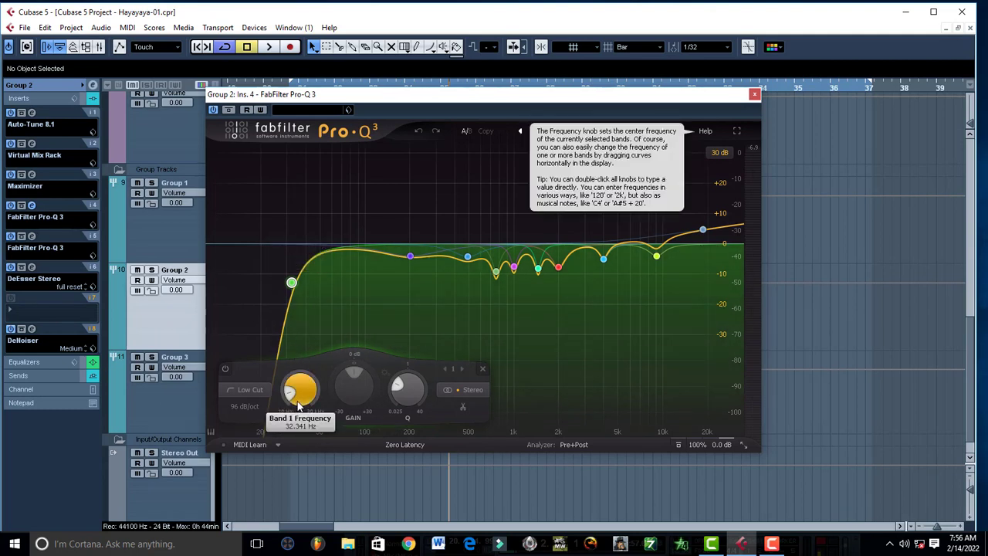
{"action": "key", "text": "space"}
{"action": "left_click_drag", "start_coordinate": [298, 407], "coordinate": [293, 400]}
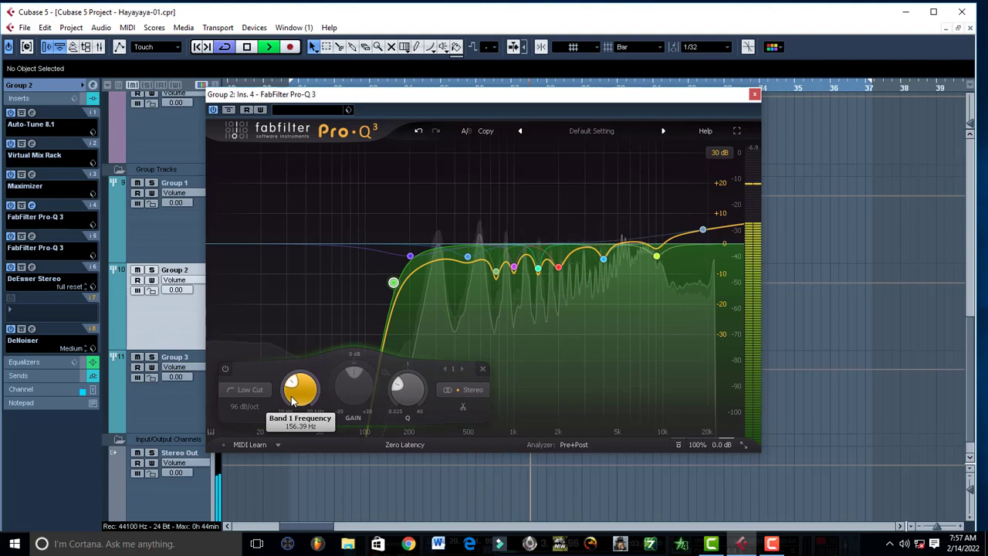
{"action": "key", "text": "space"}
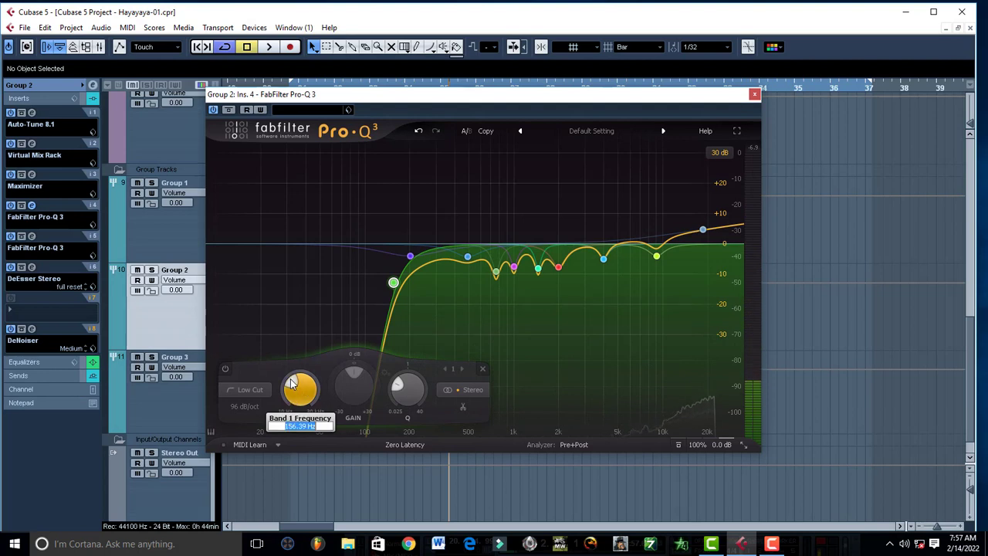
{"action": "scroll", "coordinate": [291, 384], "scroll_direction": "down", "scroll_amount": 5}
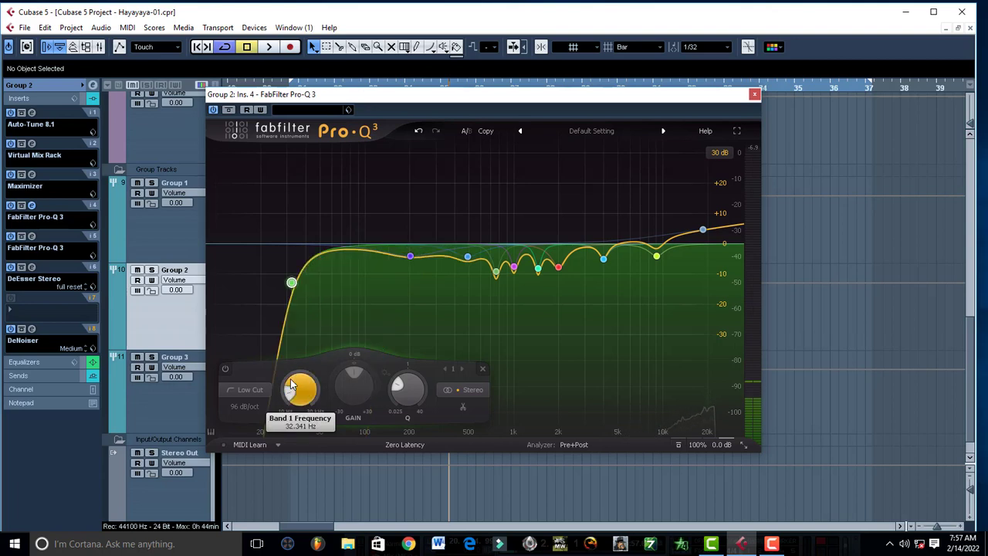
Select the 202 Hz bell band in the equalizer and start playback of the vocal
{"action": "mouse_move", "coordinate": [410, 257]}
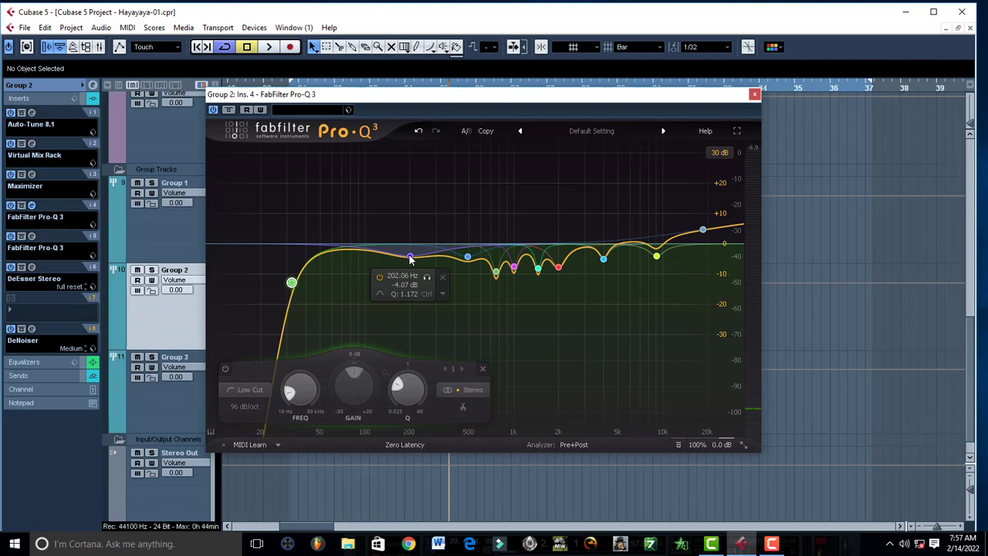
{"action": "left_click", "coordinate": [411, 257]}
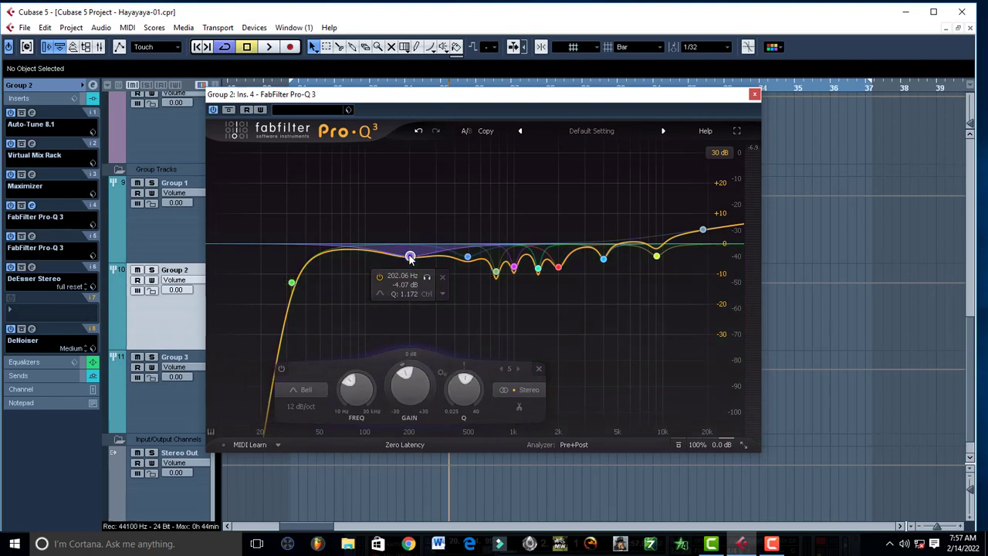
{"action": "key", "text": "space"}
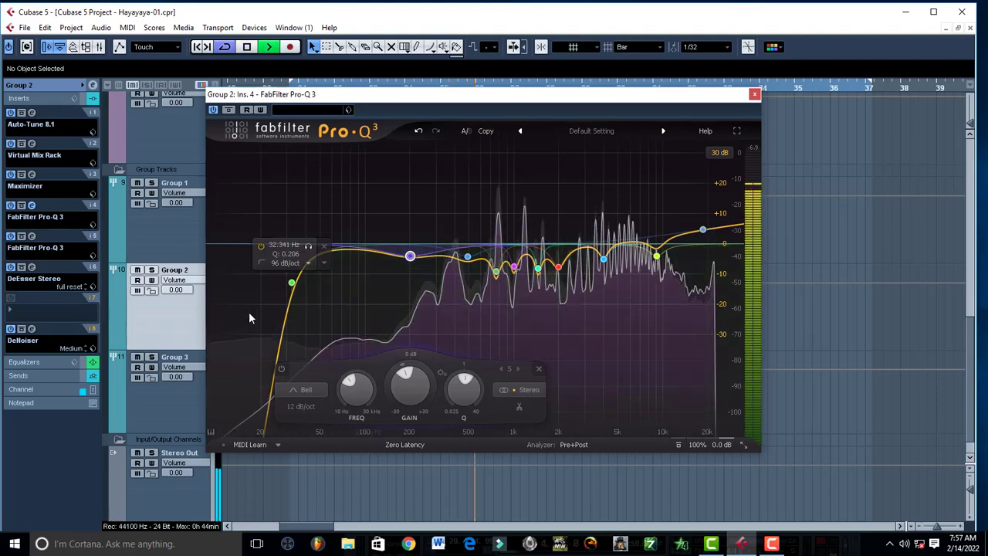
Raise Group 1's volume to 1.51 during playback and move the equalizer window clear of the track list
{"action": "scroll", "coordinate": [168, 207], "scroll_direction": "up", "scroll_amount": 3}
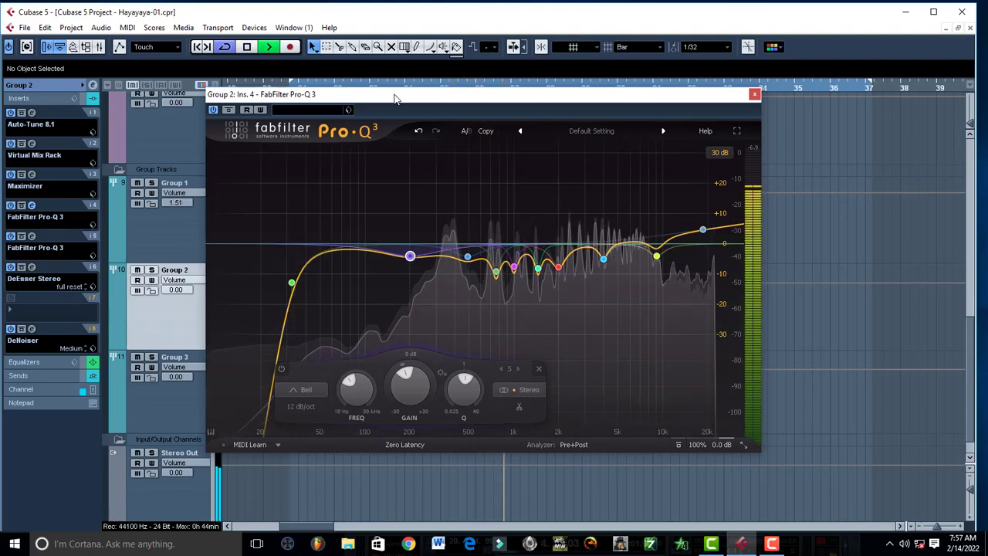
{"action": "left_click_drag", "start_coordinate": [401, 96], "coordinate": [468, 116]}
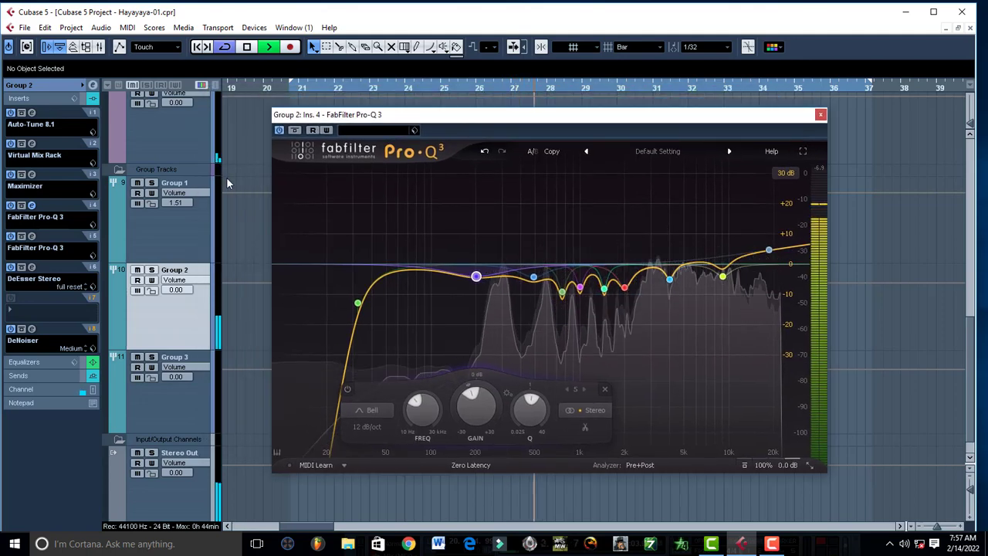
{"action": "mouse_move", "coordinate": [470, 299]}
{"action": "key", "text": "space"}
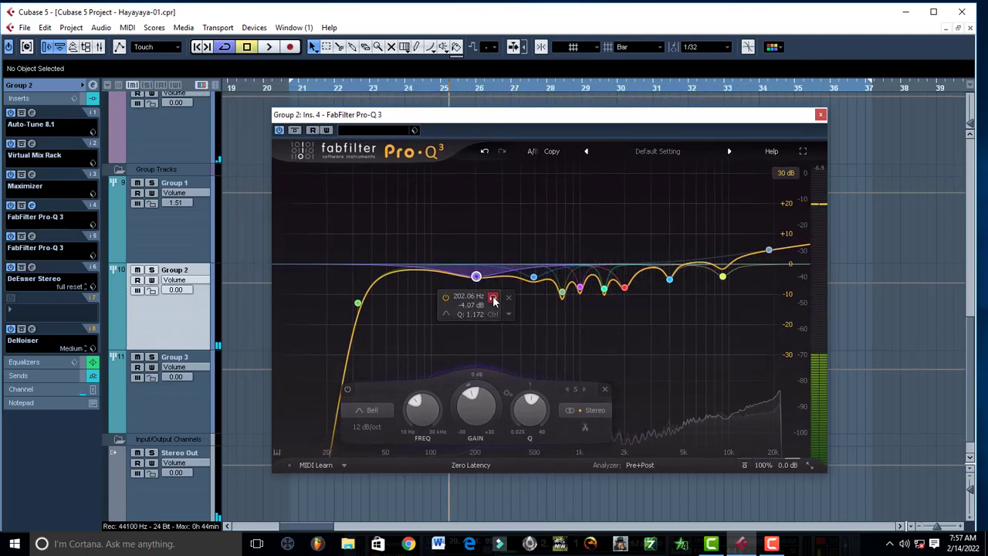
Solo the 202 Hz band to hear its frequency range during playback, and turn the band solo off
{"action": "left_click", "coordinate": [495, 301]}
{"action": "key", "text": "space"}
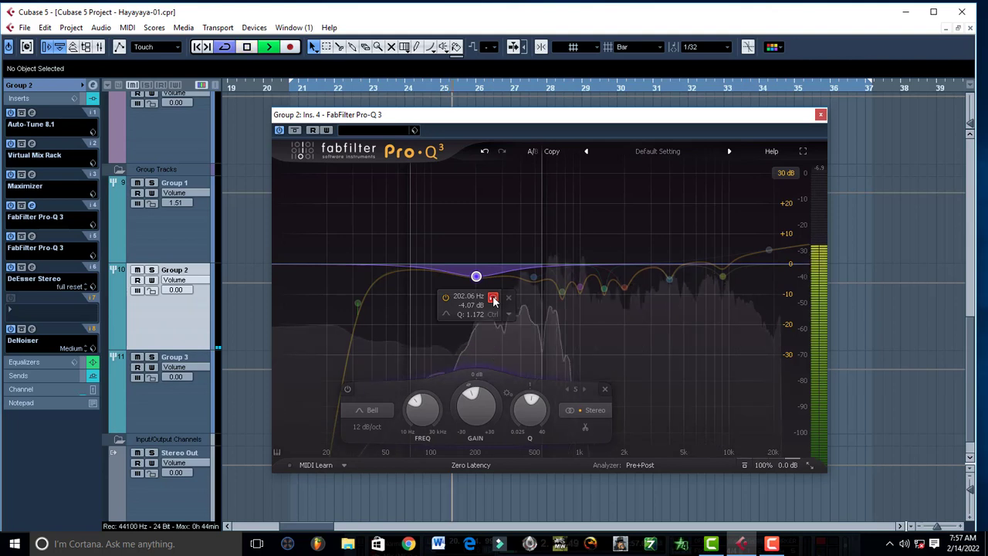
{"action": "left_click", "coordinate": [494, 301]}
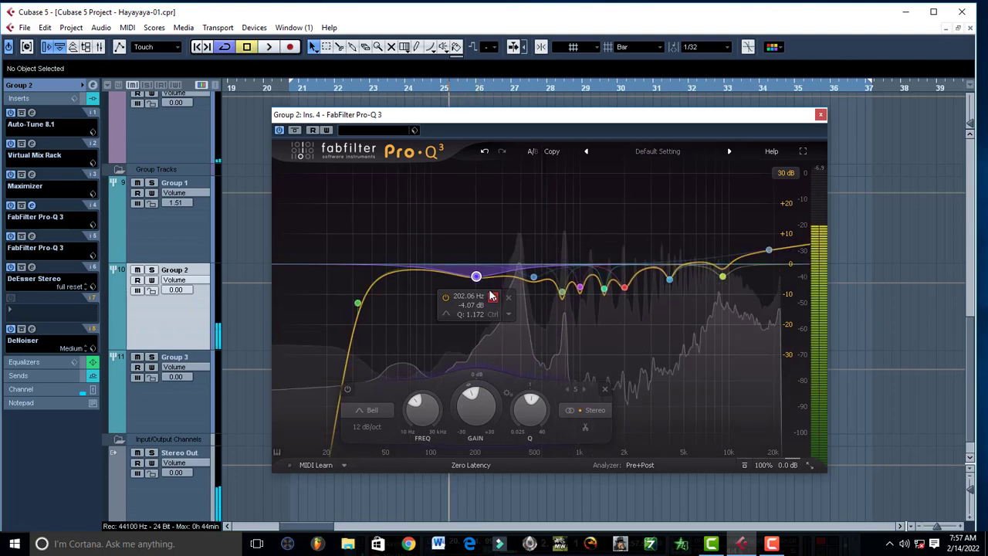
{"action": "key", "text": "space"}
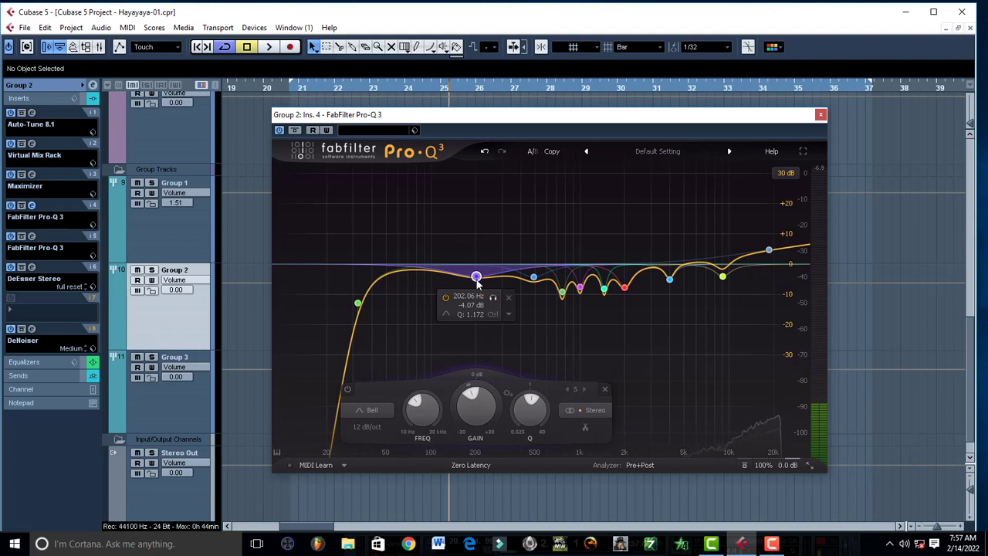
Select the equalizer's 490.80 Hz bell band and set Group 2's volume to 0
{"action": "left_click", "coordinate": [534, 277]}
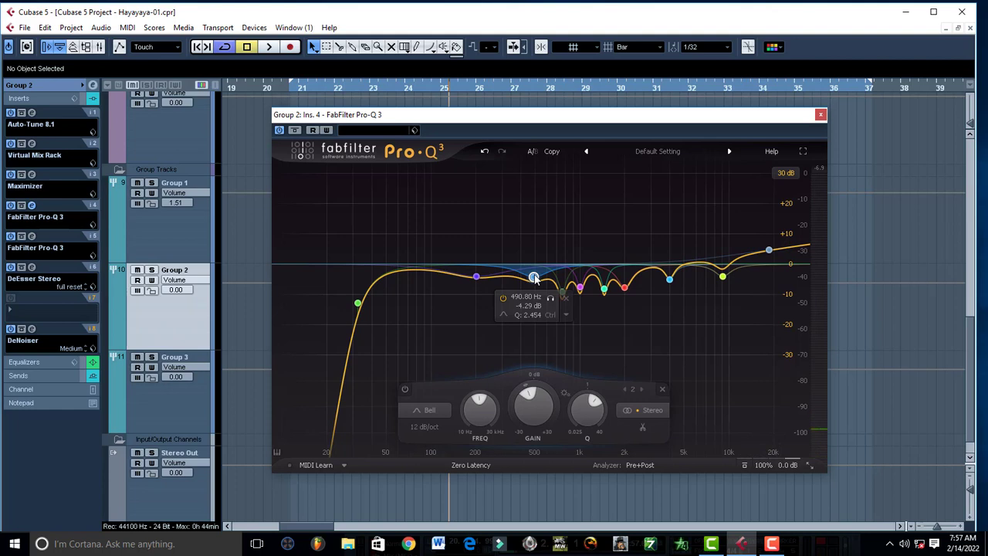
{"action": "scroll", "coordinate": [176, 292], "scroll_direction": "up", "scroll_amount": 1}
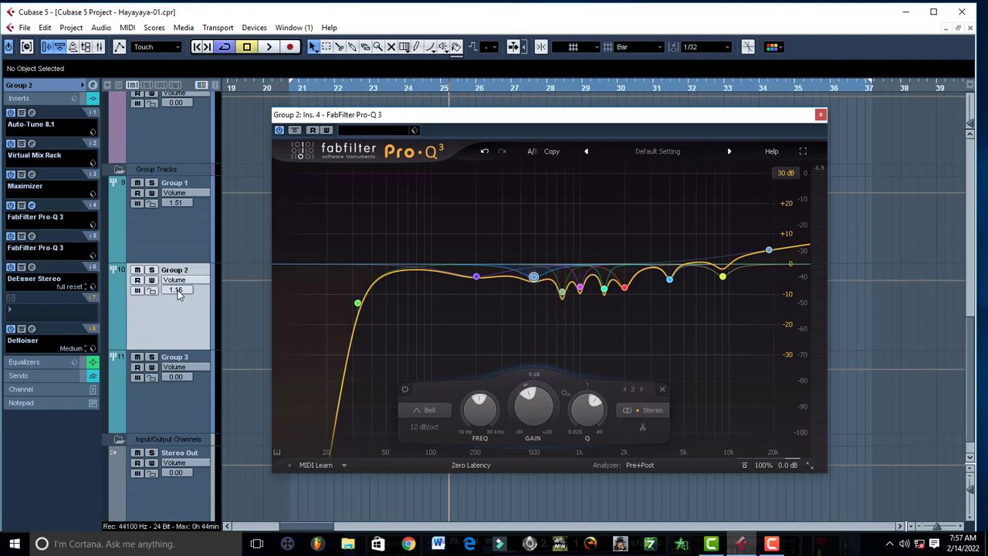
{"action": "scroll", "coordinate": [177, 292], "scroll_direction": "up", "scroll_amount": 1}
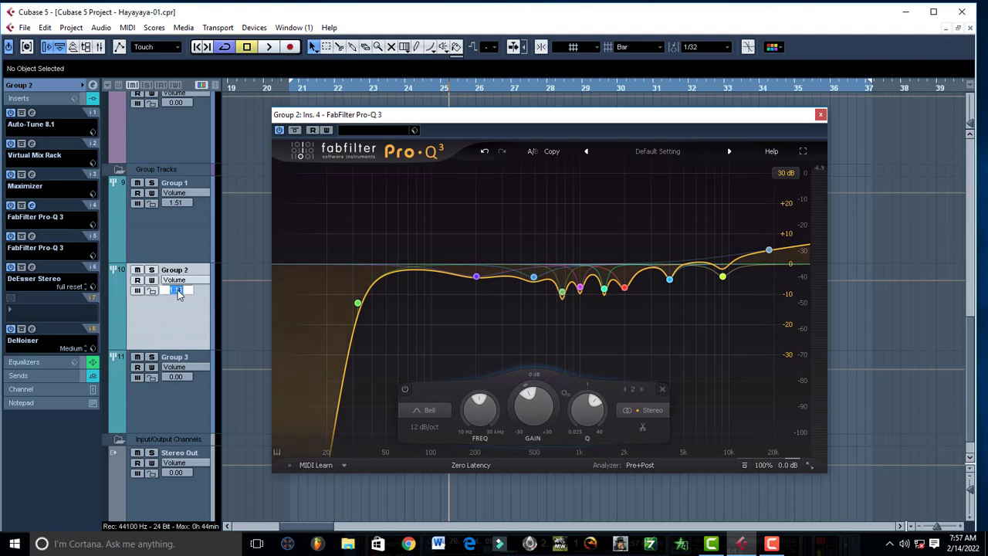
{"action": "type", "text": "0"}
{"action": "key", "text": "Return"}
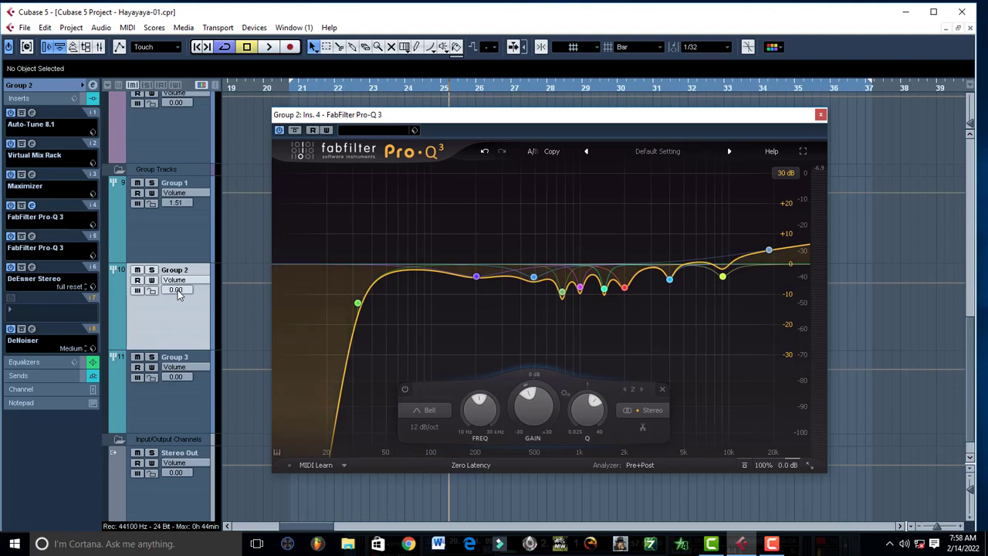
Audition the 490.80 Hz band in solo with the COUNTING track unmuted, and mute COUNTING again on stopping
{"action": "scroll", "coordinate": [248, 212], "scroll_direction": "up", "scroll_amount": 6}
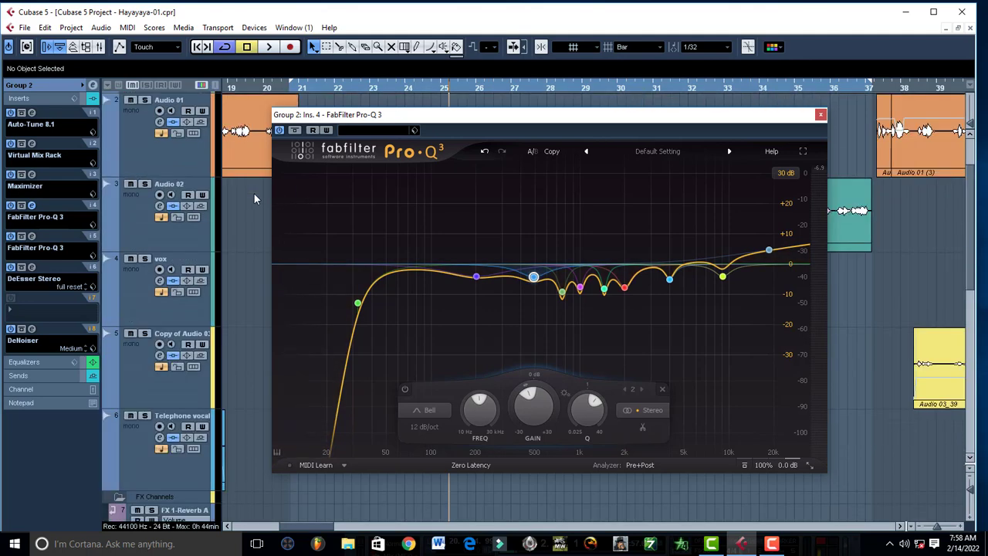
{"action": "scroll", "coordinate": [253, 192], "scroll_direction": "up", "scroll_amount": 1}
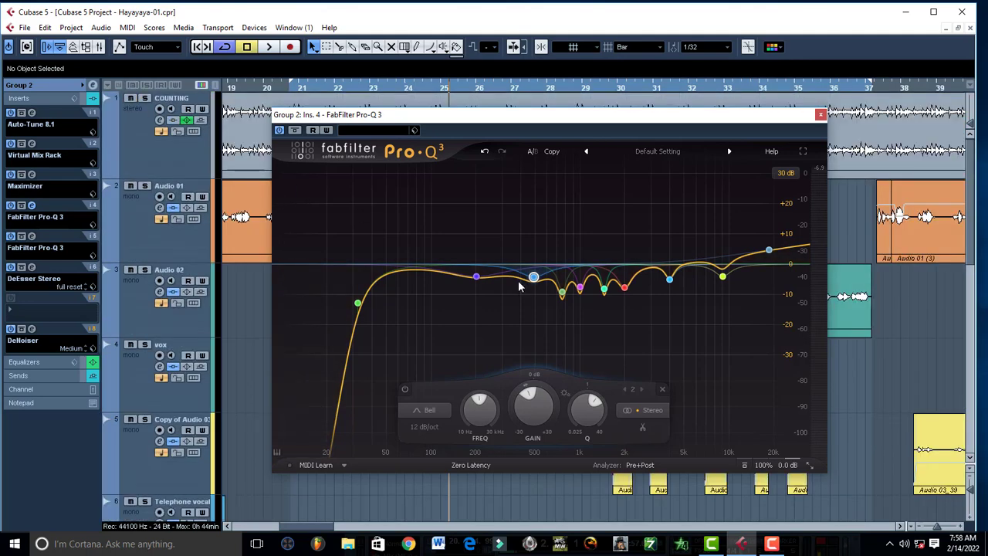
{"action": "mouse_move", "coordinate": [533, 276]}
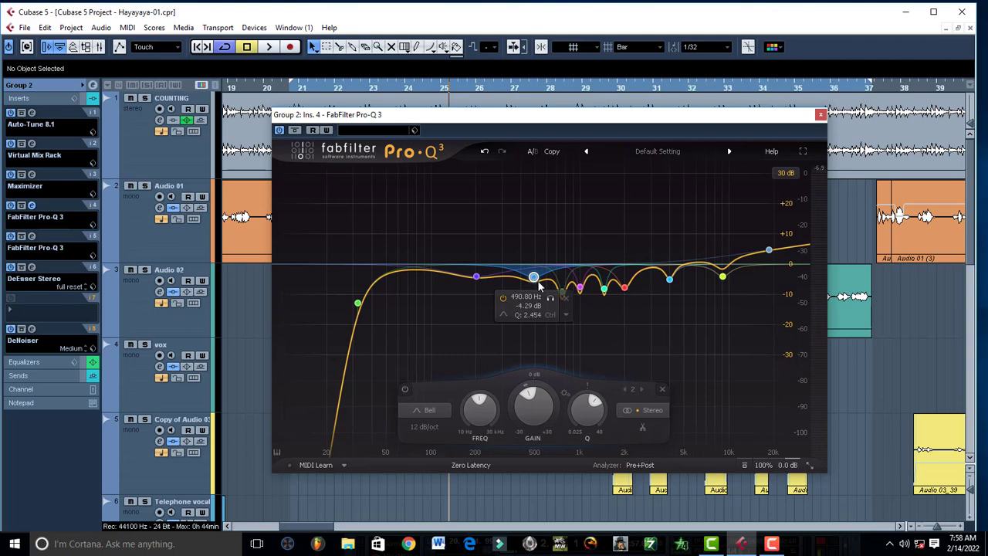
{"action": "left_click", "coordinate": [550, 299]}
{"action": "key", "text": "space"}
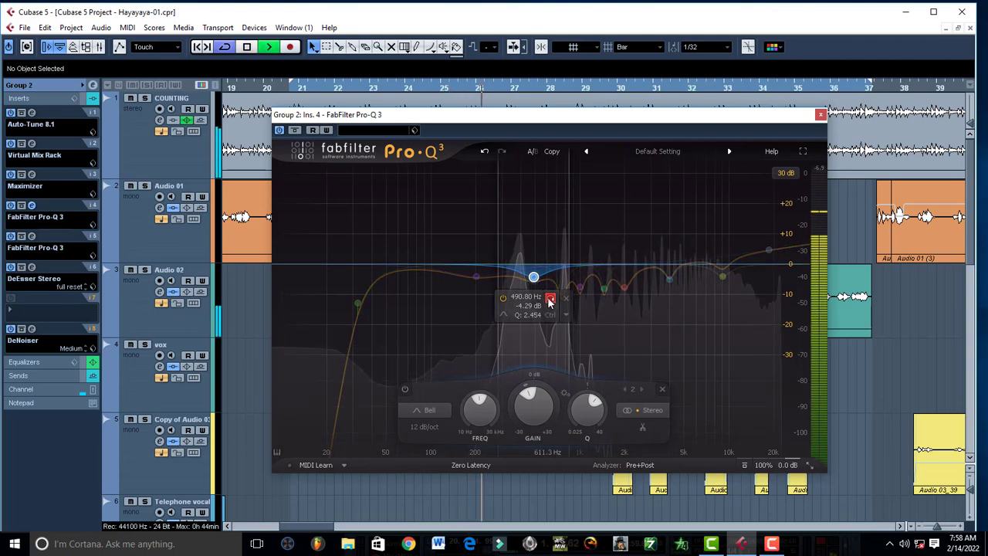
{"action": "key", "text": "space"}
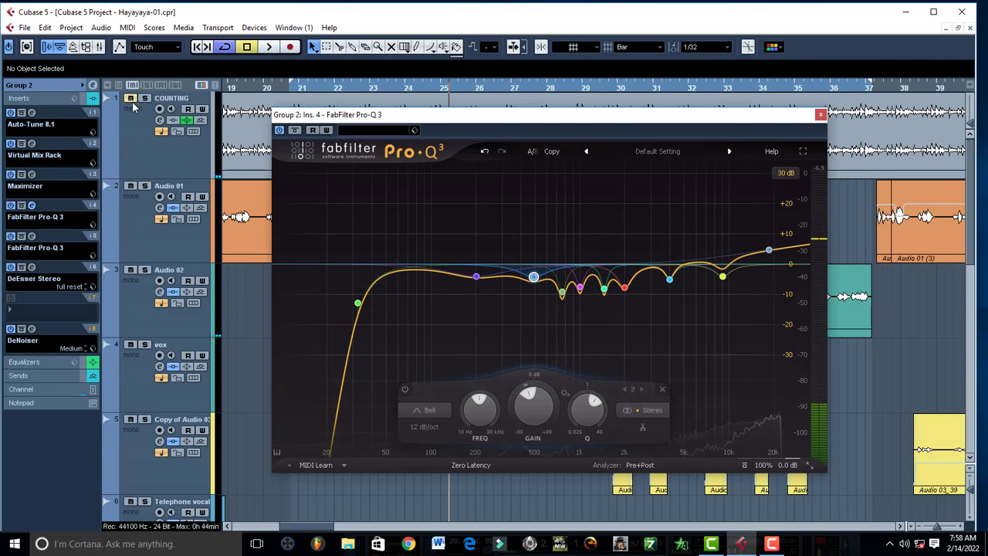
Turn off the solo on the 490.80 Hz band and play the vocal briefly without it
{"action": "mouse_move", "coordinate": [609, 305]}
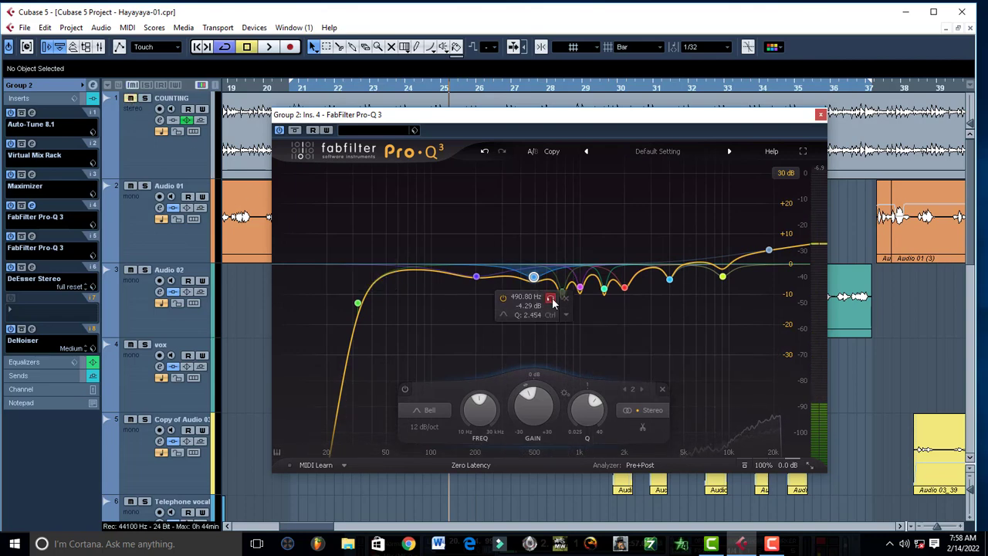
{"action": "left_click", "coordinate": [551, 299]}
{"action": "key", "text": "space"}
{"action": "key", "text": "space"}
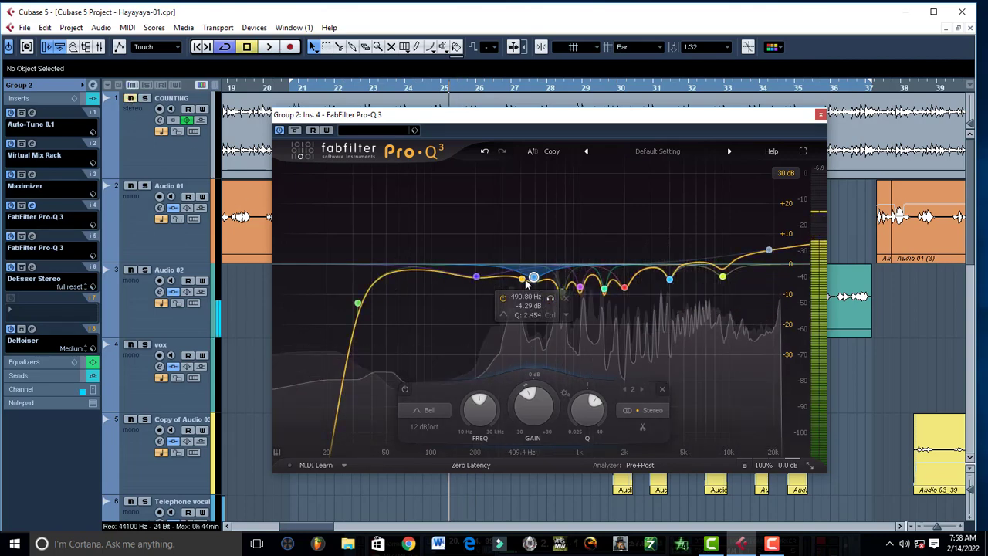
Copy the frequency value of the 490.80 Hz band
{"action": "double_click", "coordinate": [479, 404]}
{"action": "key", "text": "ctrl+c"}
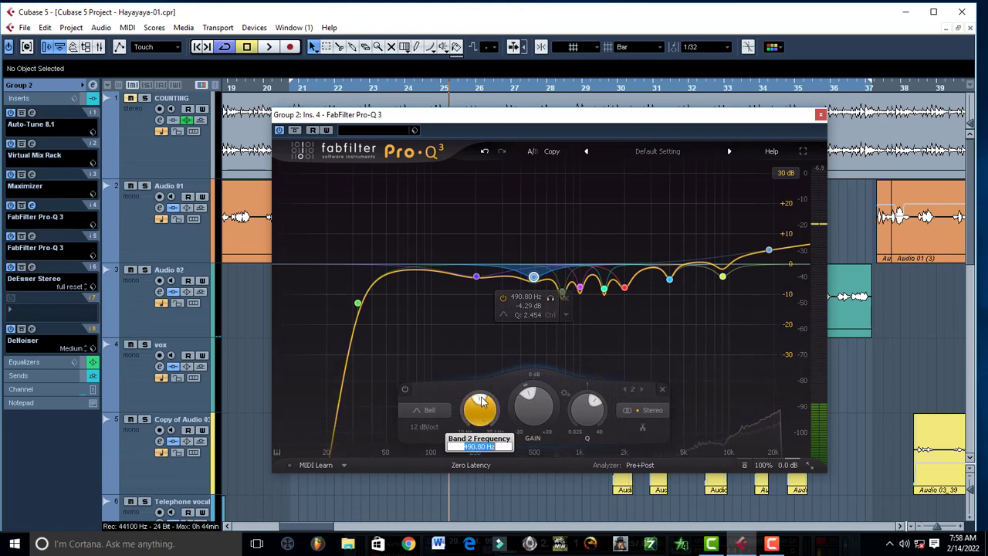
{"action": "left_click", "coordinate": [529, 392]}
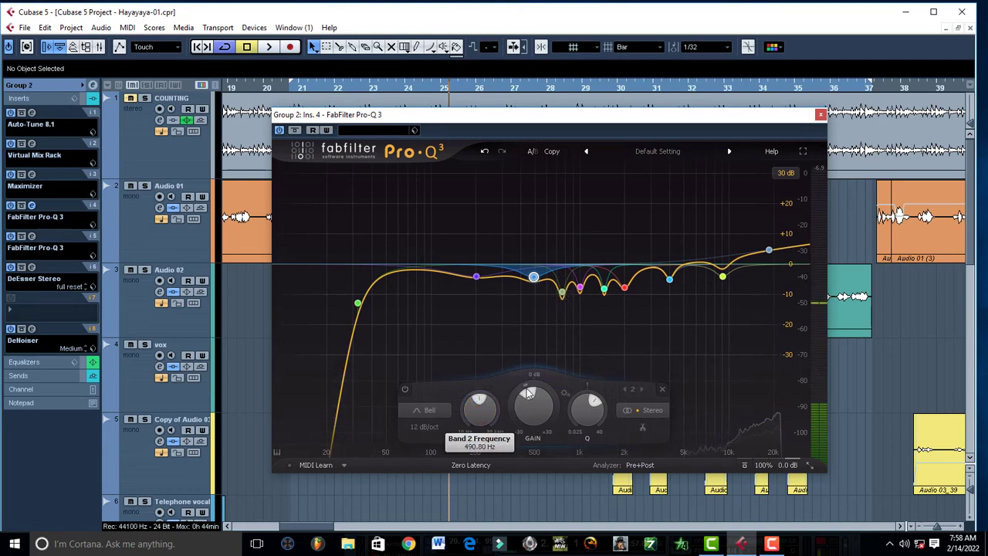
Boost the gain of the 490.80 Hz band to +30 dB while playing the vocal to exaggerate that frequency
{"action": "scroll", "coordinate": [529, 412], "scroll_direction": "up", "scroll_amount": 10}
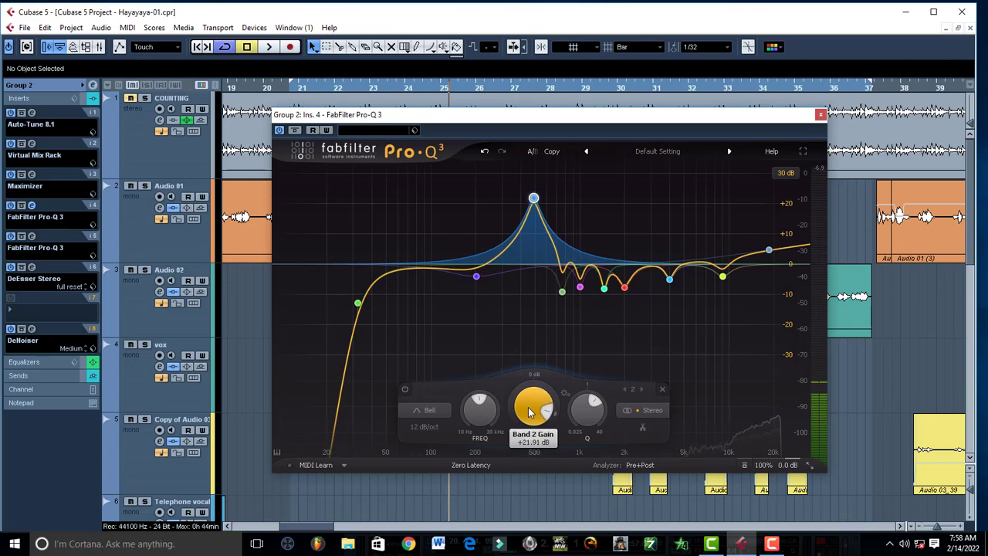
{"action": "key", "text": "space"}
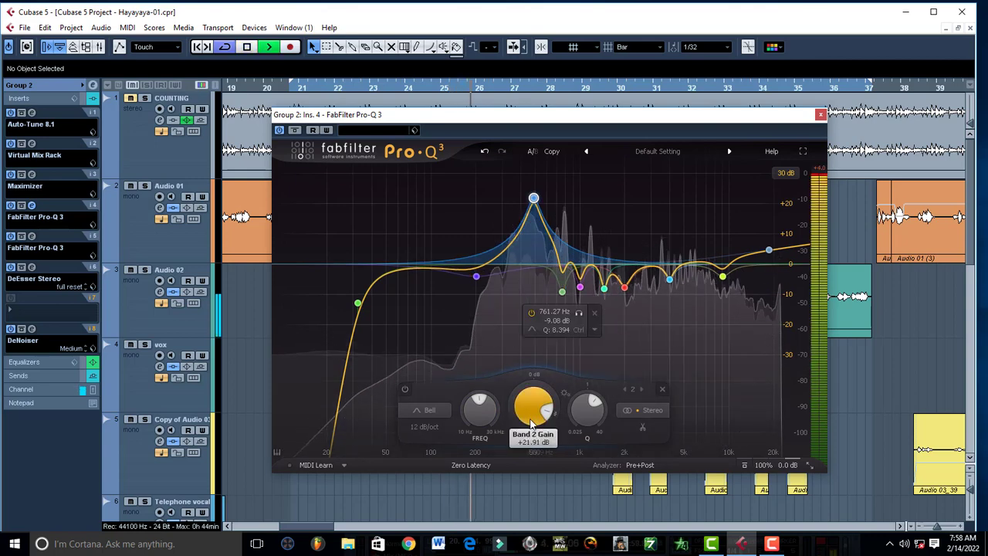
{"action": "scroll", "coordinate": [530, 417], "scroll_direction": "up", "scroll_amount": 4}
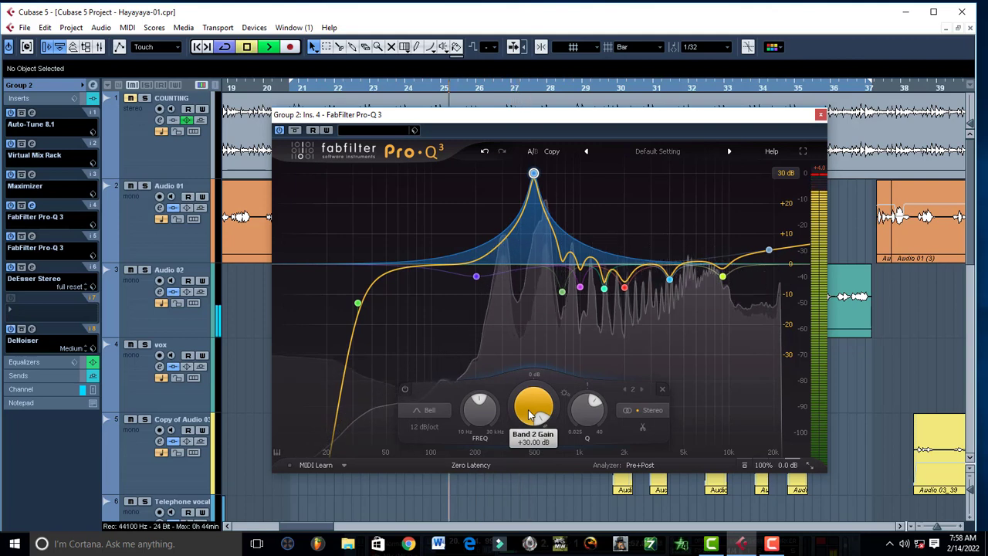
{"action": "key", "text": "space"}
Try to paste the copied value as the gain of the 490.80 Hz band
{"action": "double_click", "coordinate": [540, 423]}
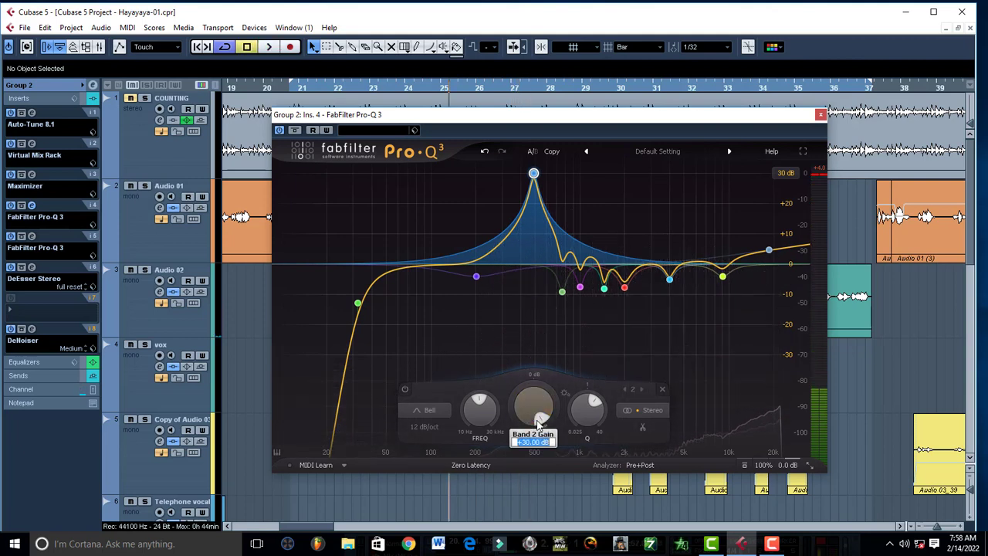
{"action": "key", "text": "ctrl+v"}
{"action": "key", "text": "Return"}
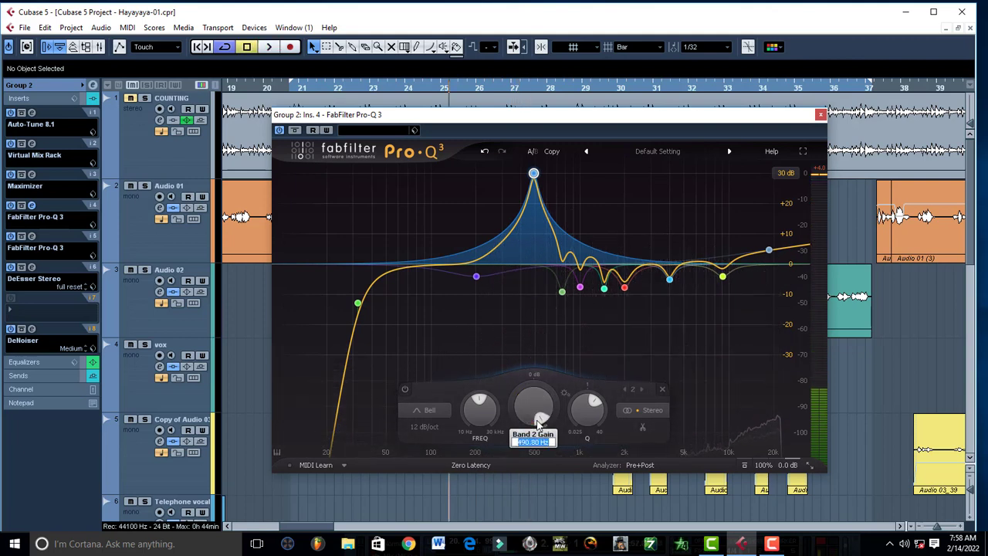
{"action": "left_click", "coordinate": [526, 396]}
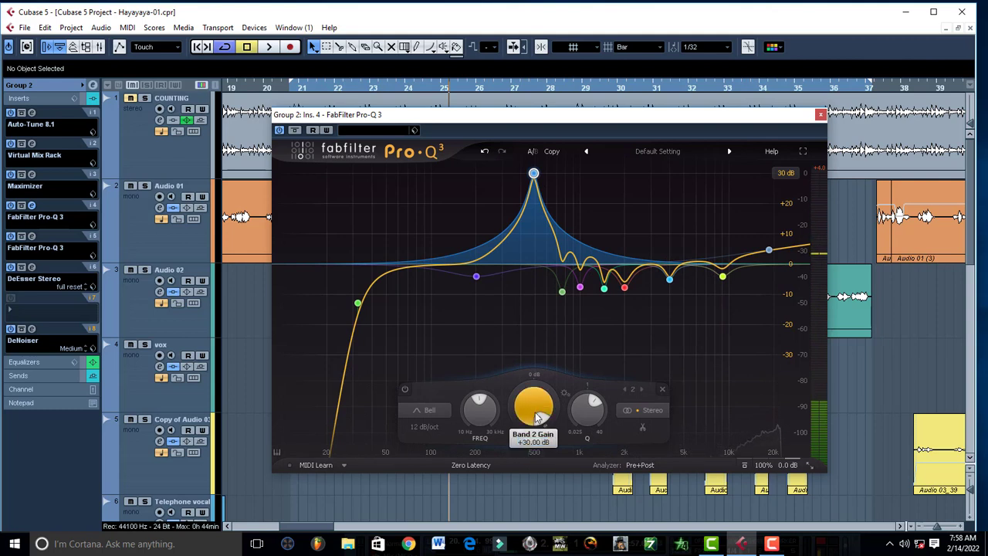
{"action": "double_click", "coordinate": [539, 412]}
{"action": "left_click", "coordinate": [547, 400]}
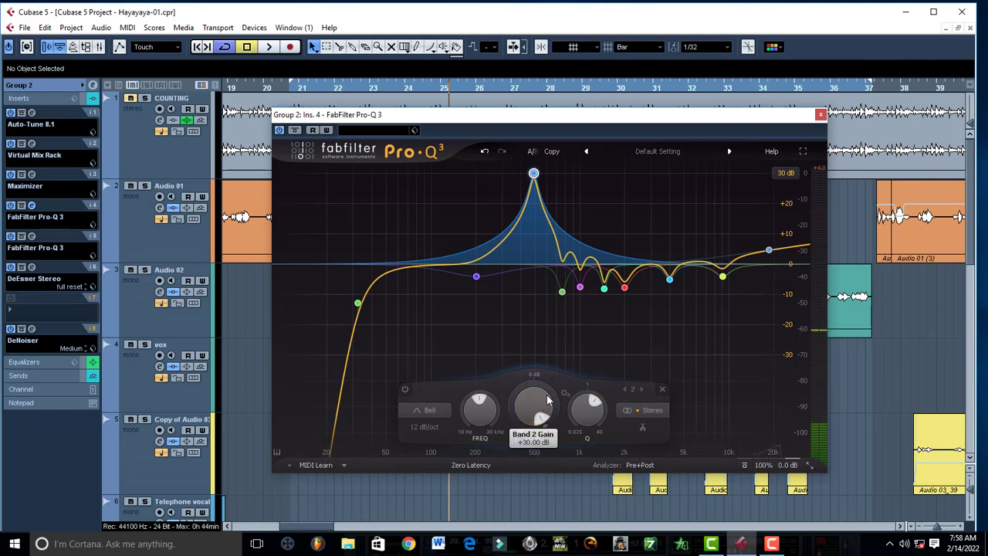
Lower the gain of the 490.80 Hz band to -4.48 dB and play the vocal with this cut
{"action": "left_click_drag", "start_coordinate": [535, 415], "coordinate": [533, 418]}
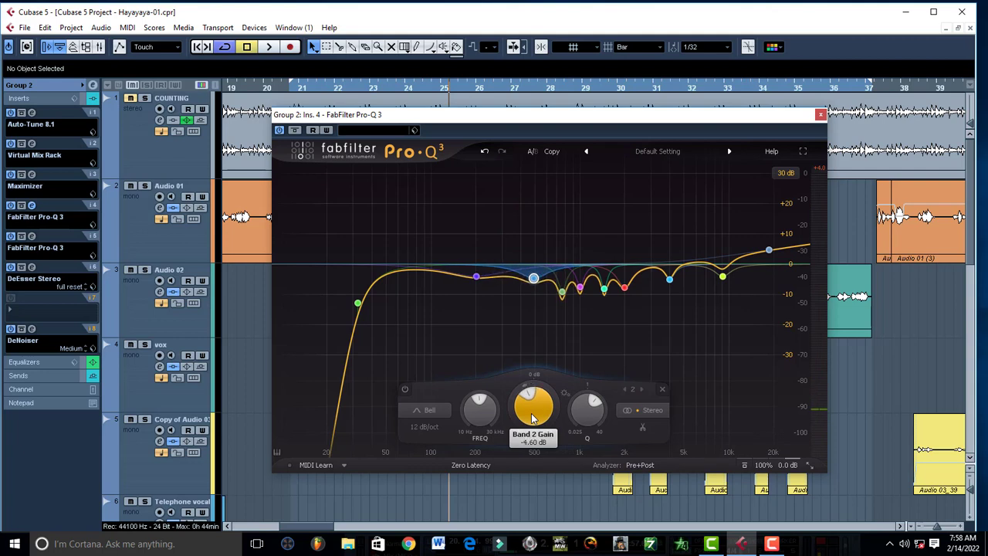
{"action": "key", "text": "space"}
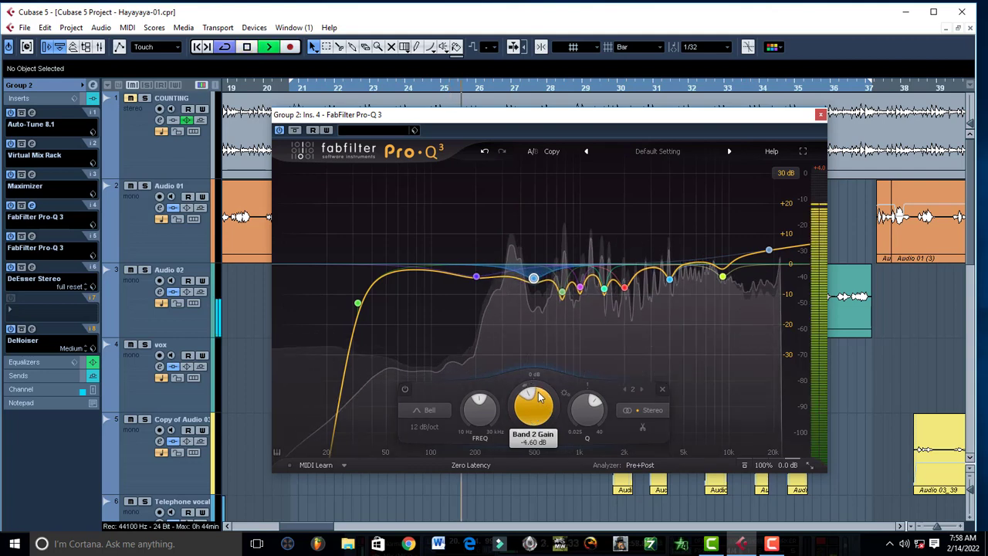
{"action": "left_click_drag", "start_coordinate": [534, 411], "coordinate": [533, 410]}
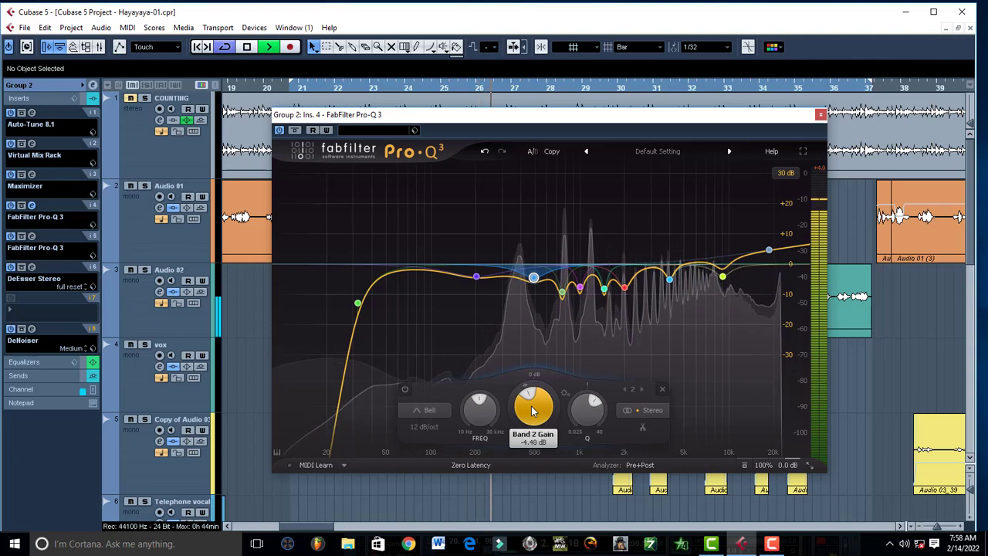
{"action": "key", "text": "space"}
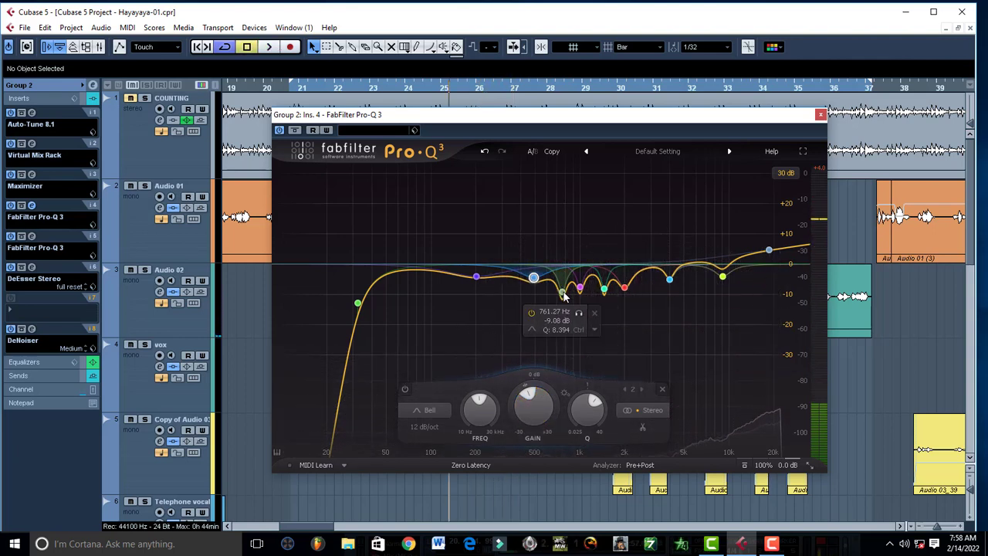
Select the 761.27 Hz bell band and boost its gain to +30 dB while playing the vocal
{"action": "left_click", "coordinate": [563, 293]}
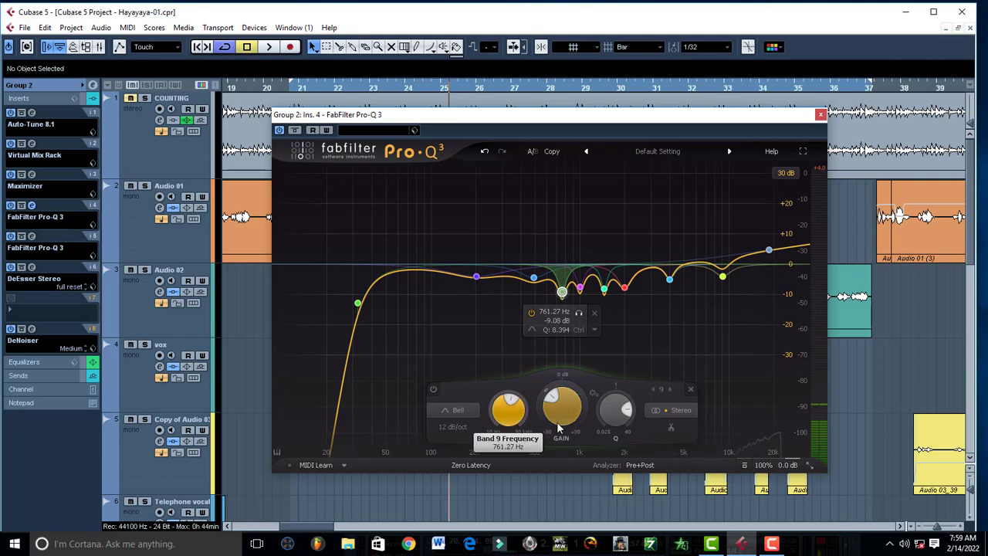
{"action": "double_click", "coordinate": [551, 396]}
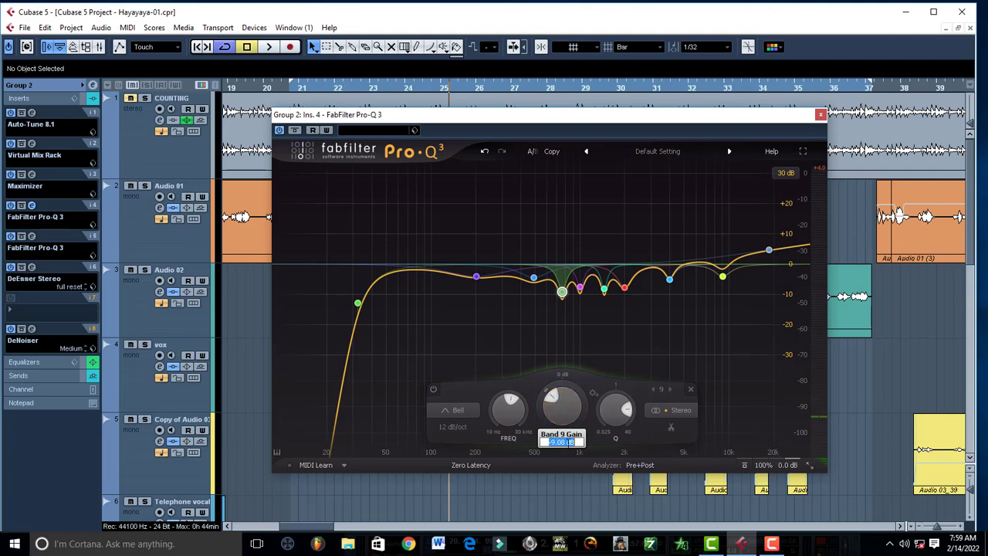
{"action": "left_click", "coordinate": [591, 394]}
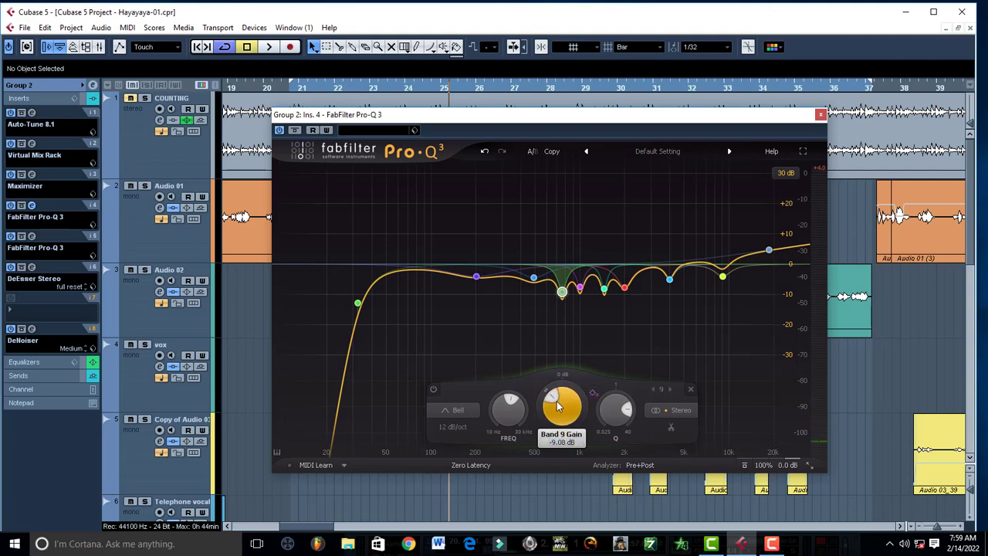
{"action": "scroll", "coordinate": [558, 406], "scroll_direction": "up", "scroll_amount": 7}
{"action": "key", "text": "space"}
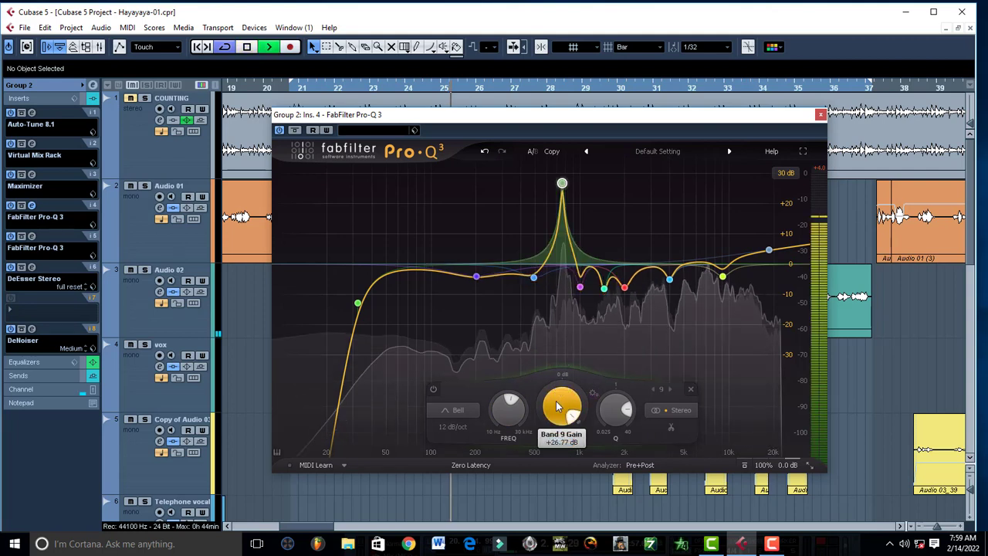
{"action": "scroll", "coordinate": [558, 407], "scroll_direction": "up", "scroll_amount": 2}
{"action": "key", "text": "space"}
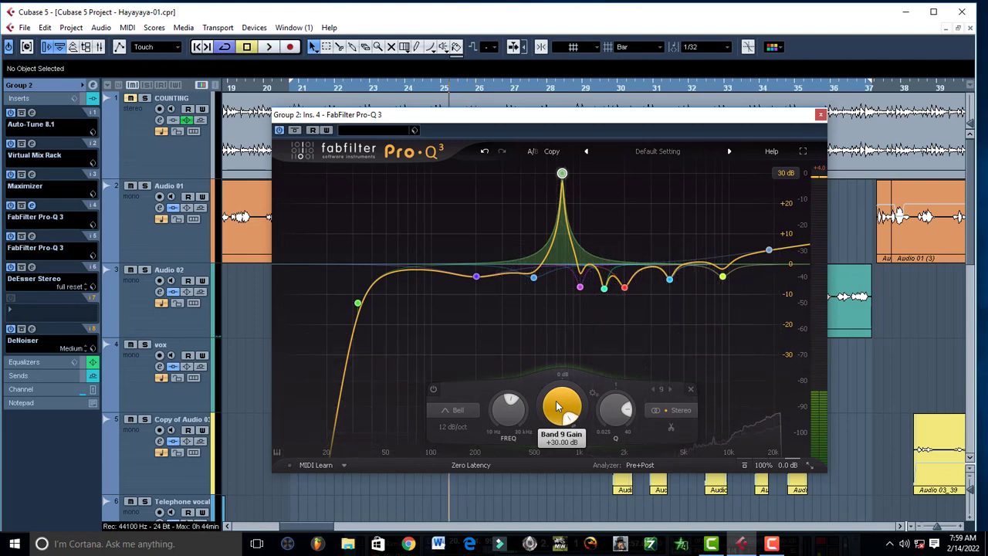
Set the 761.27 Hz band's gain to -9.08 dB, play with COUNTING unmuted, and mute COUNTING again on stopping
{"action": "scroll", "coordinate": [557, 401], "scroll_direction": "down", "scroll_amount": 2}
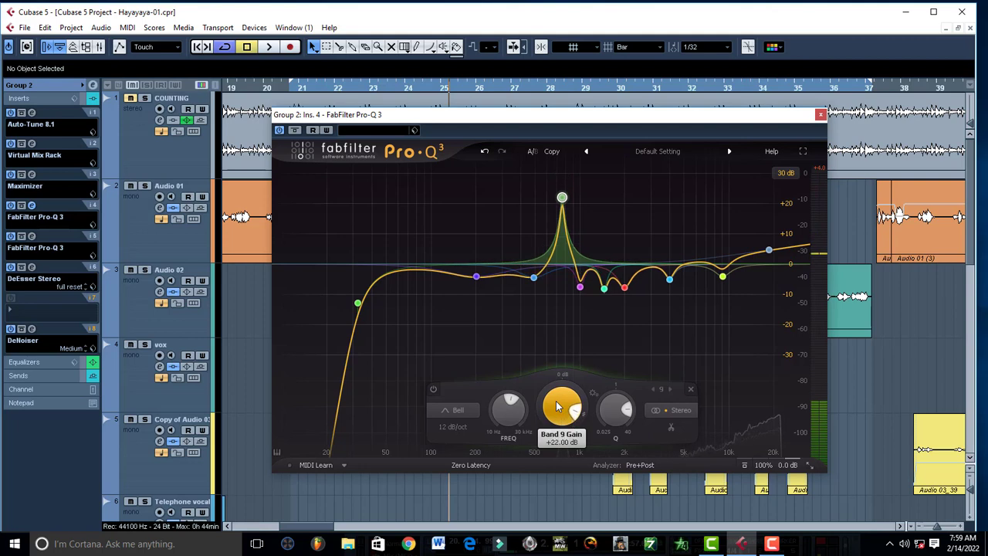
{"action": "double_click", "coordinate": [573, 409]}
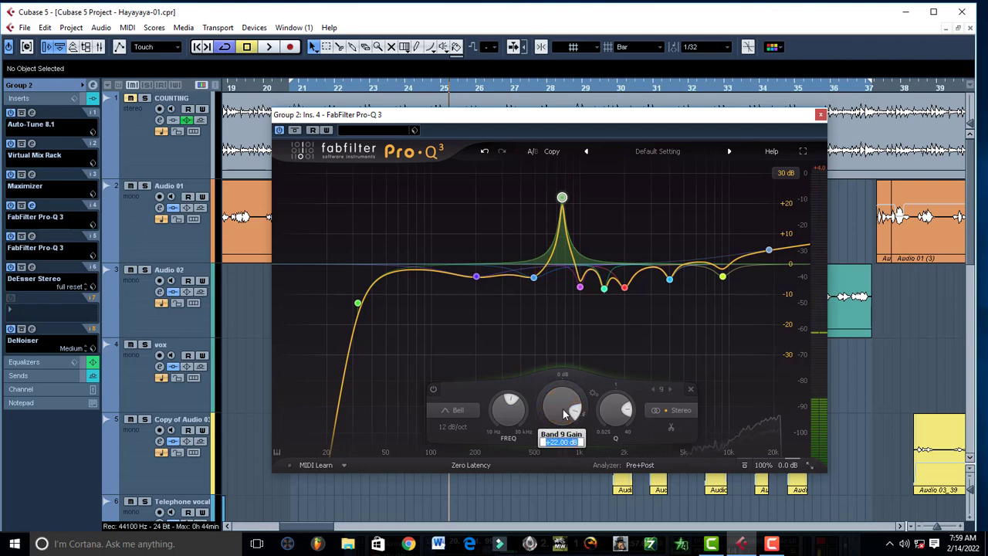
{"action": "type", "text": "-9.08"}
{"action": "key", "text": "Return"}
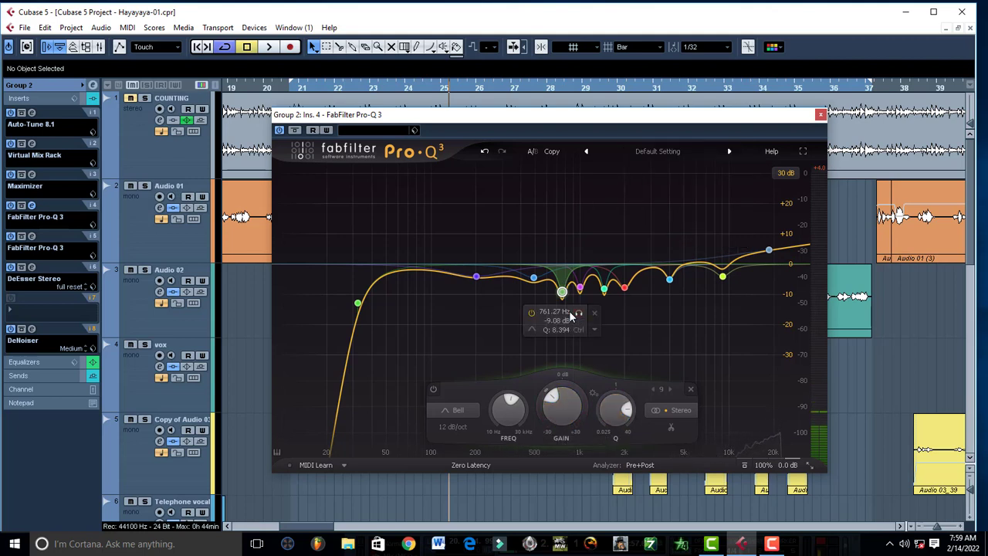
{"action": "key", "text": "space"}
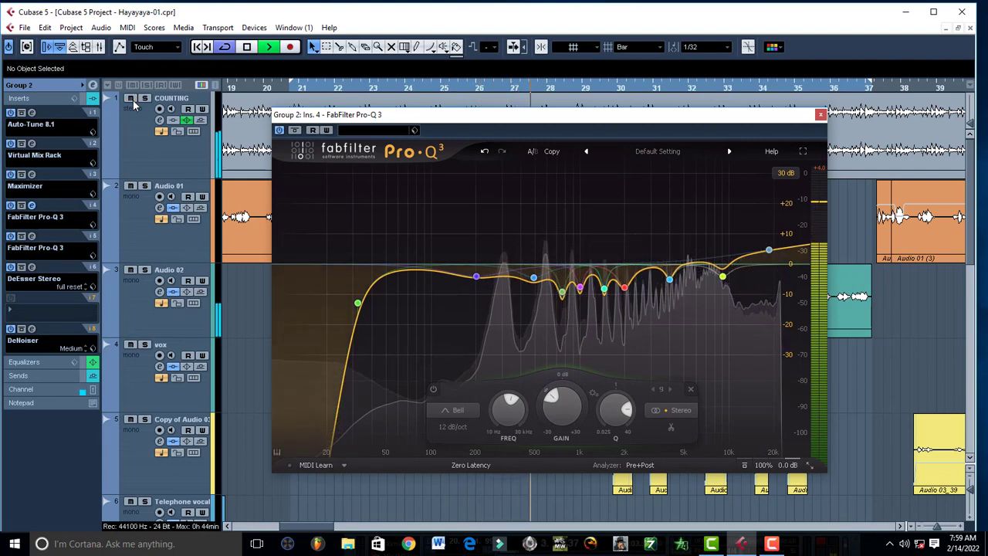
{"action": "key", "text": "space"}
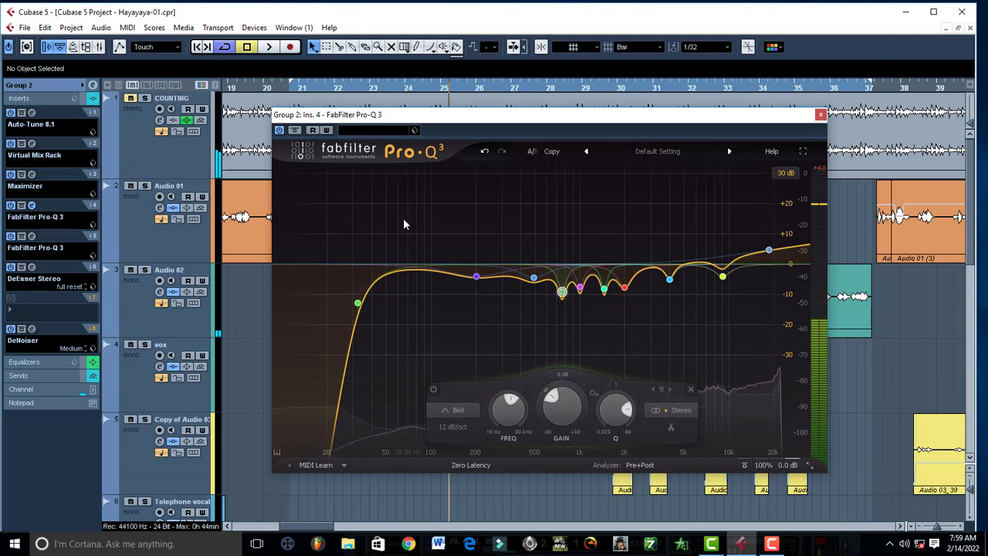
Select the 1004.0 Hz bell band, raise its gain to +30 dB, and play the vocal to hear it exaggerated
{"action": "mouse_move", "coordinate": [562, 292]}
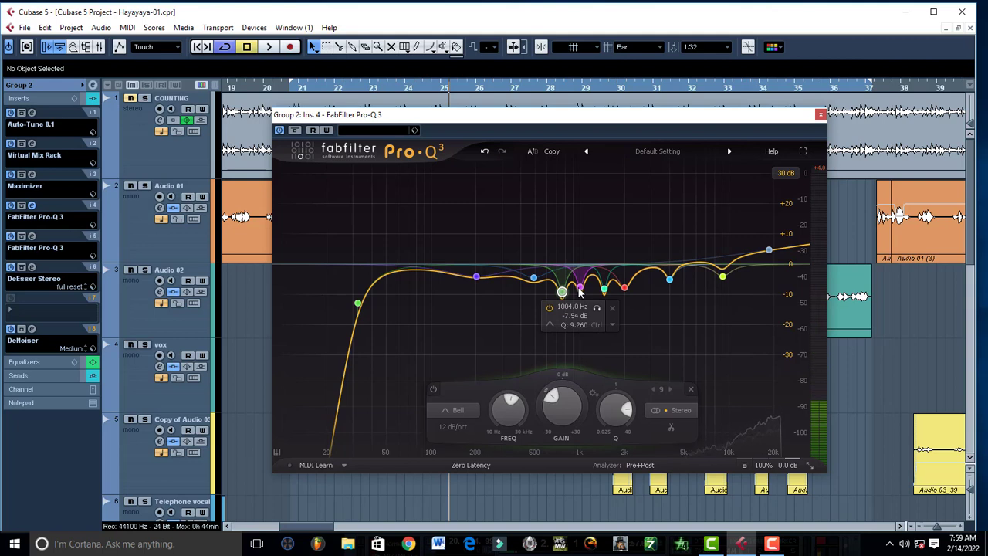
{"action": "left_click", "coordinate": [580, 292]}
{"action": "double_click", "coordinate": [571, 395]}
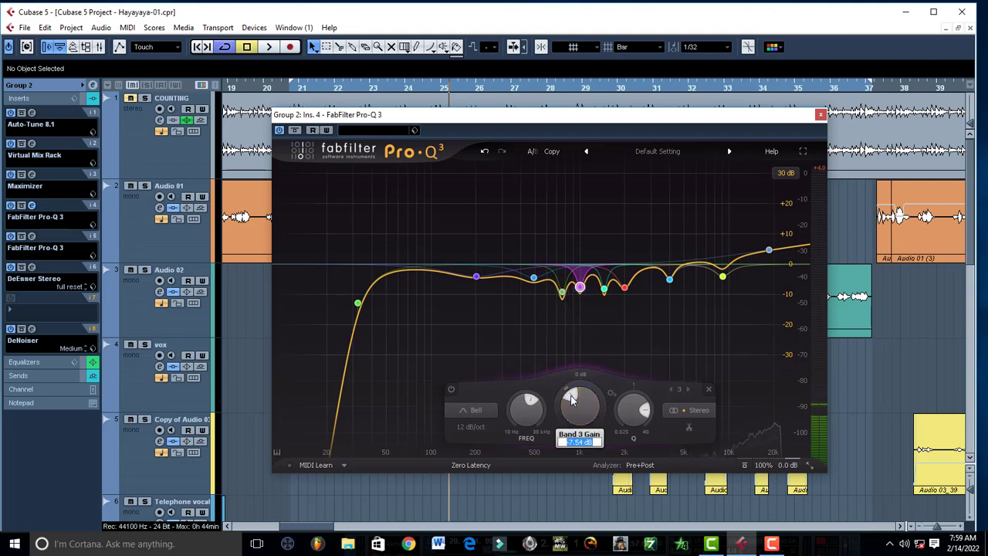
{"action": "left_click", "coordinate": [572, 396]}
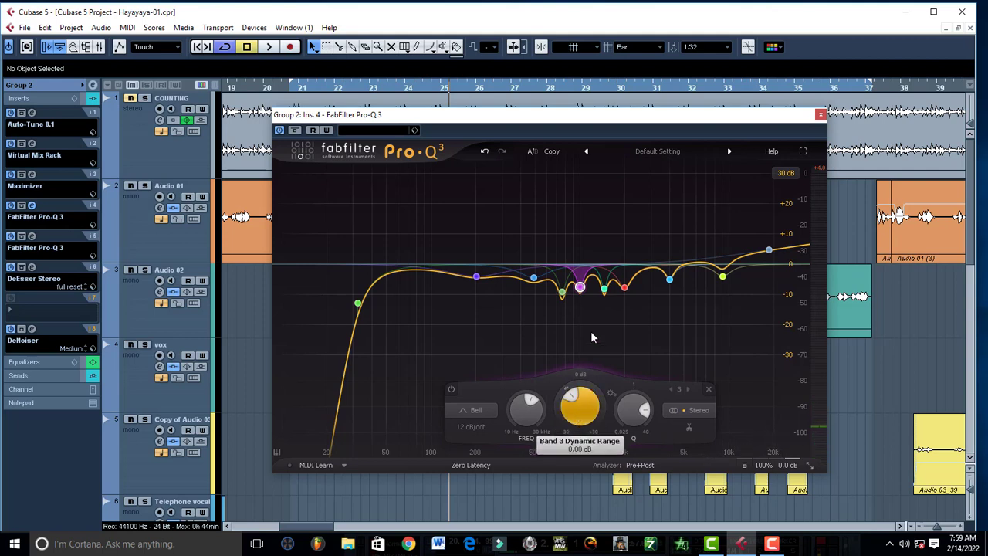
{"action": "scroll", "coordinate": [576, 416], "scroll_direction": "up", "scroll_amount": 6}
{"action": "scroll", "coordinate": [576, 416], "scroll_direction": "up", "scroll_amount": 7}
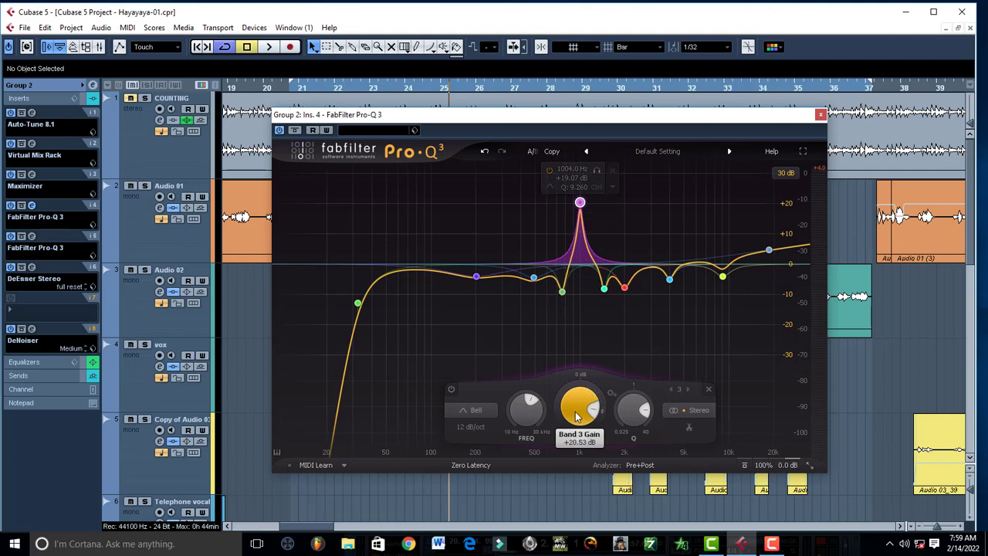
{"action": "key", "text": "space"}
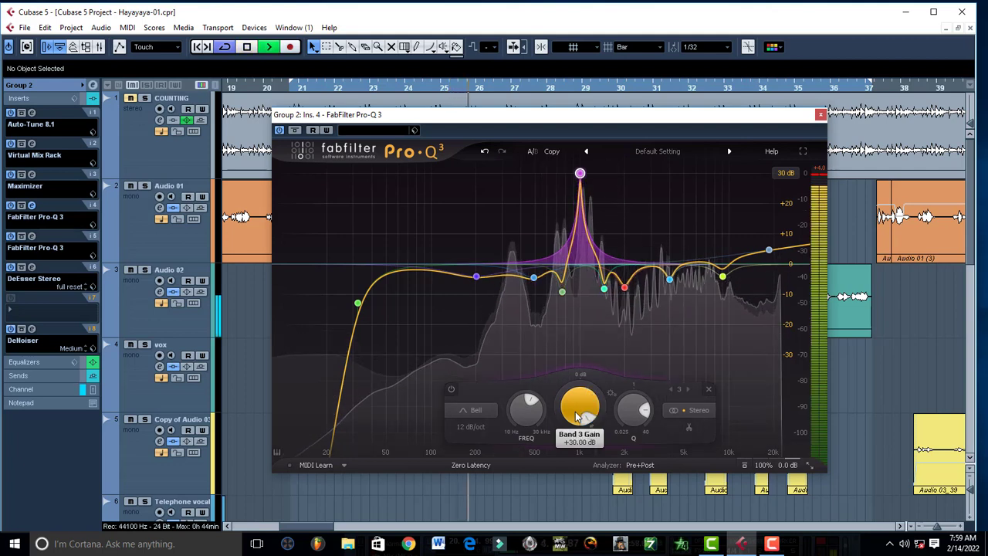
{"action": "key", "text": "space"}
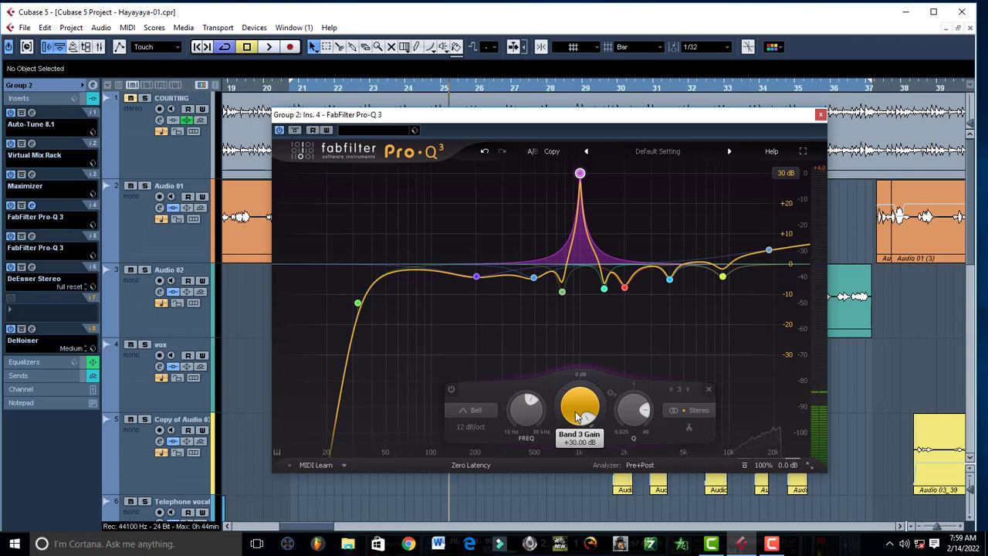
Set the 1004.0 Hz band's gain to -7.54 dB, play with COUNTING unmuted, and mute COUNTING again on stopping
{"action": "scroll", "coordinate": [576, 414], "scroll_direction": "down", "scroll_amount": 10}
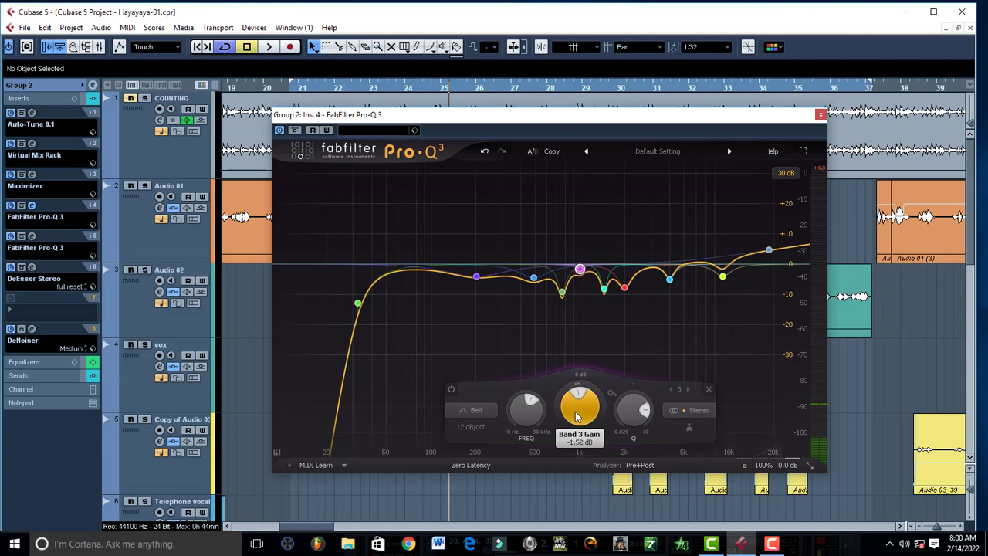
{"action": "scroll", "coordinate": [585, 397], "scroll_direction": "down", "scroll_amount": 3}
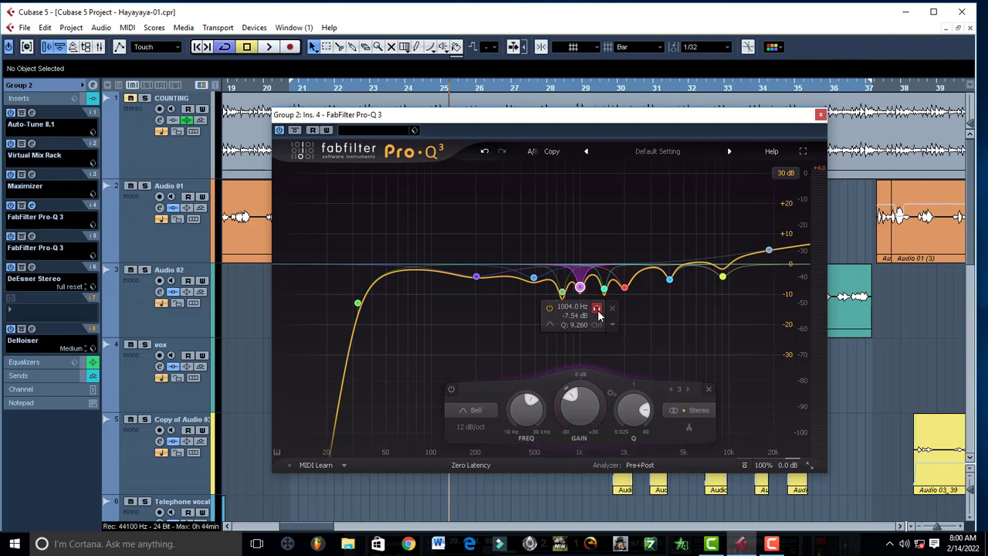
{"action": "key", "text": "space"}
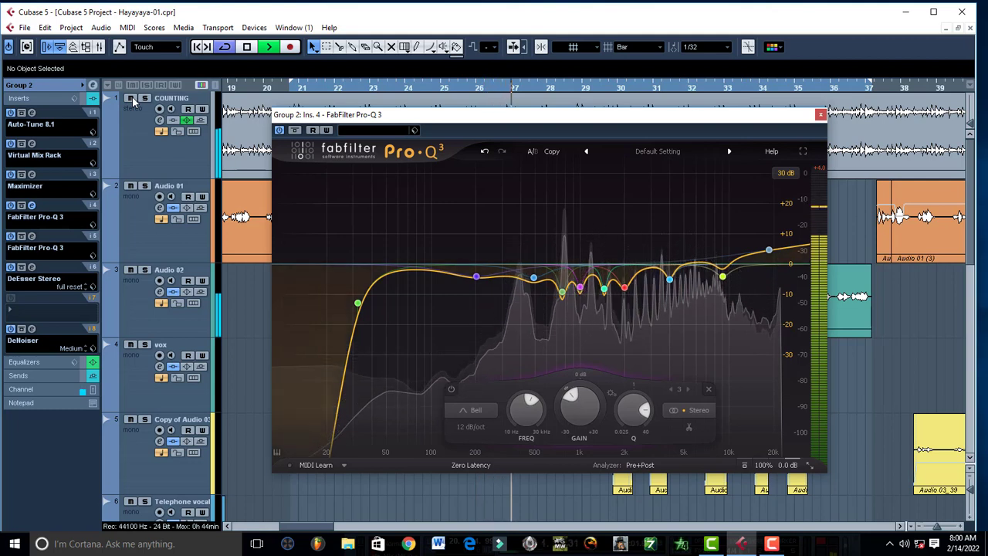
{"action": "key", "text": "space"}
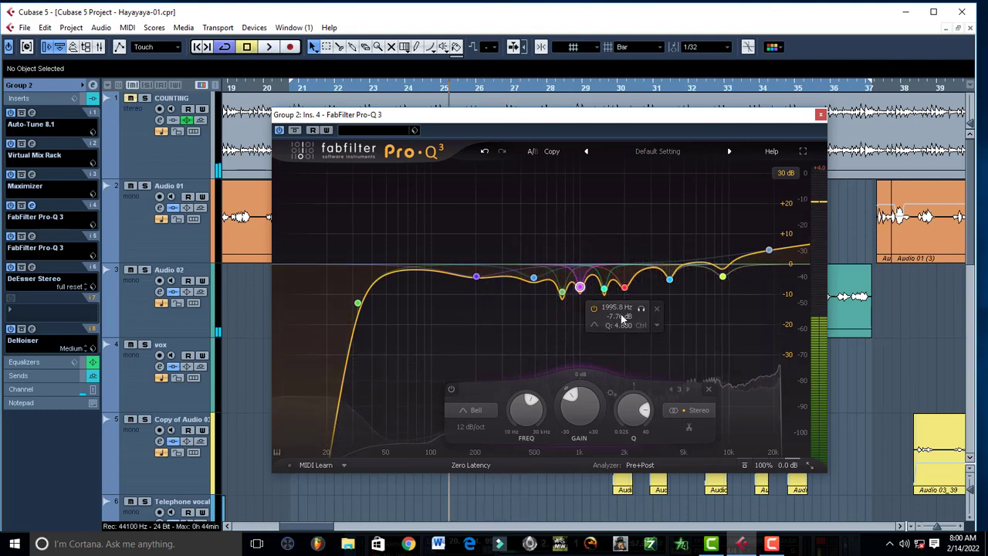
Select the 1995.8 Hz bell band, raise its gain to about +28 dB, and play the vocal to hear it exaggerated
{"action": "left_click", "coordinate": [580, 287]}
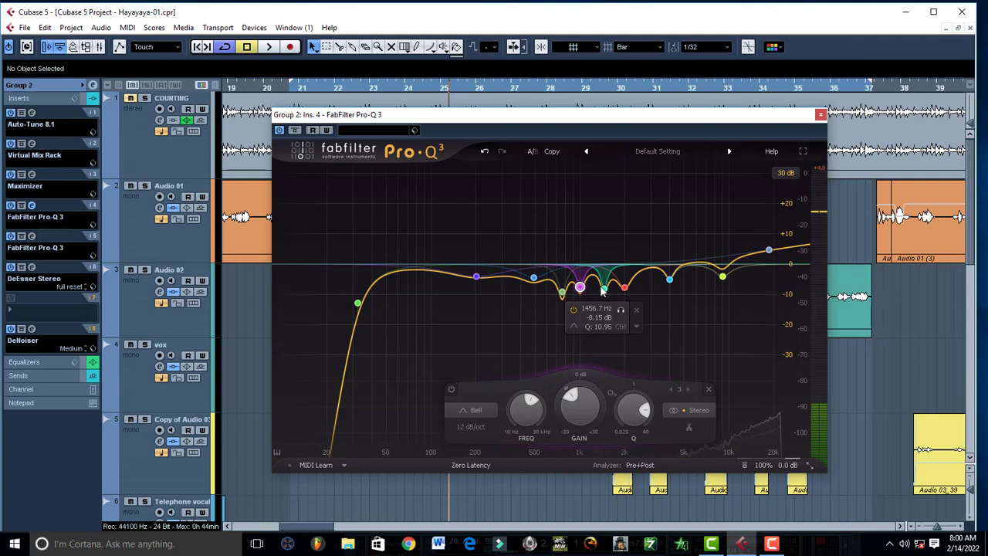
{"action": "left_click", "coordinate": [603, 290]}
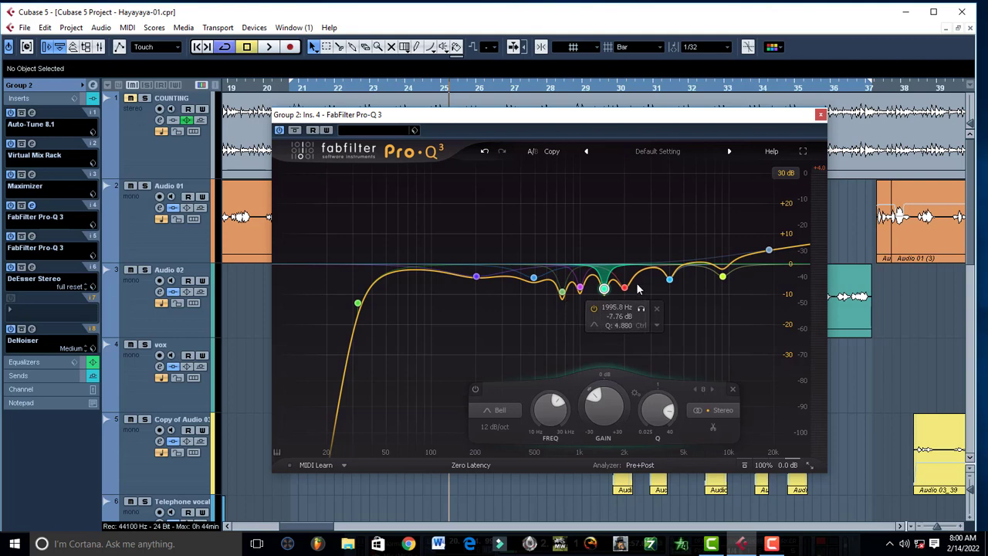
{"action": "left_click", "coordinate": [624, 288]}
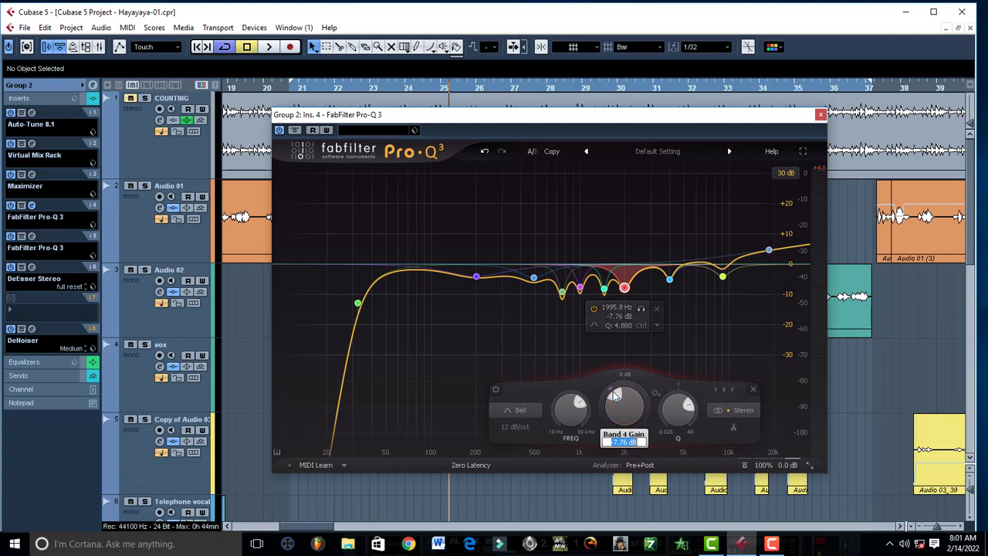
{"action": "left_click_drag", "start_coordinate": [620, 403], "coordinate": [623, 404]}
{"action": "key", "text": "space"}
{"action": "key", "text": "space"}
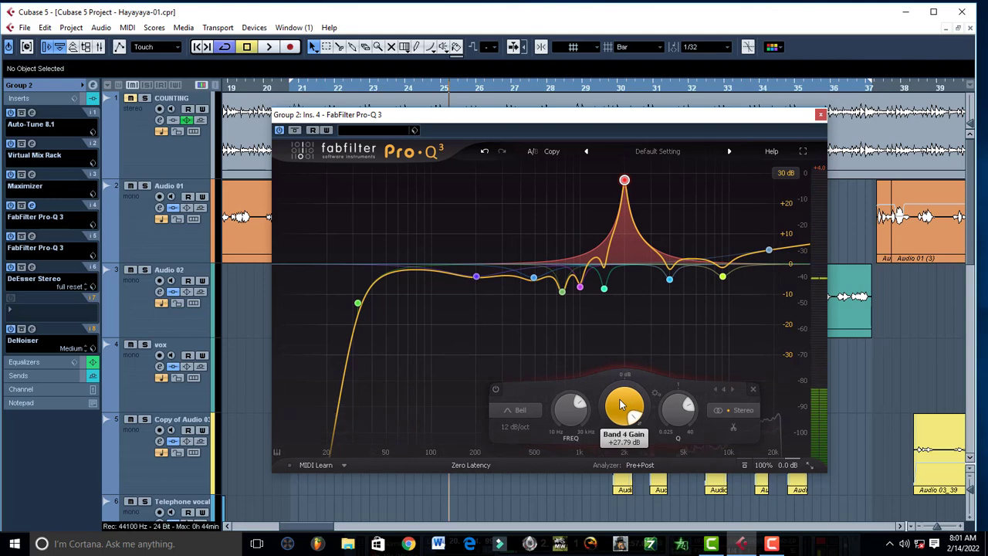
Set the 1995.8 Hz band's gain to -7.76 dB and play the vocal
{"action": "scroll", "coordinate": [620, 401], "scroll_direction": "down", "scroll_amount": 1}
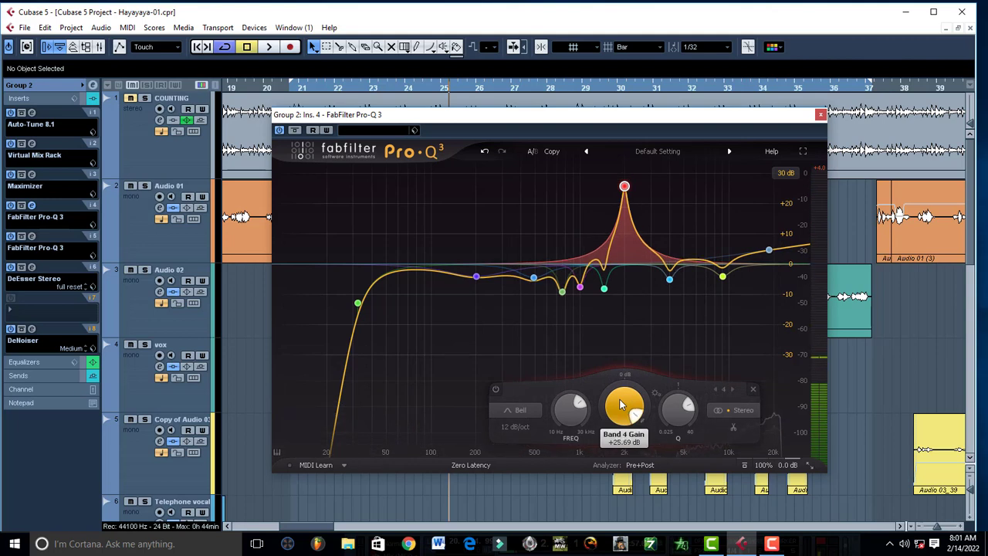
{"action": "double_click", "coordinate": [632, 419]}
{"action": "type", "text": "-7.76 dB"}
{"action": "key", "text": "Return"}
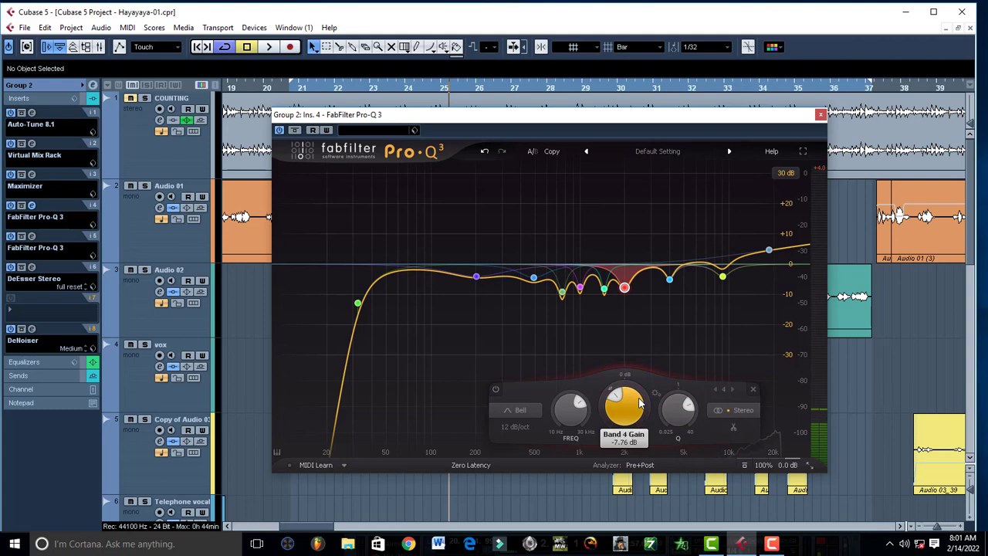
{"action": "key", "text": "space"}
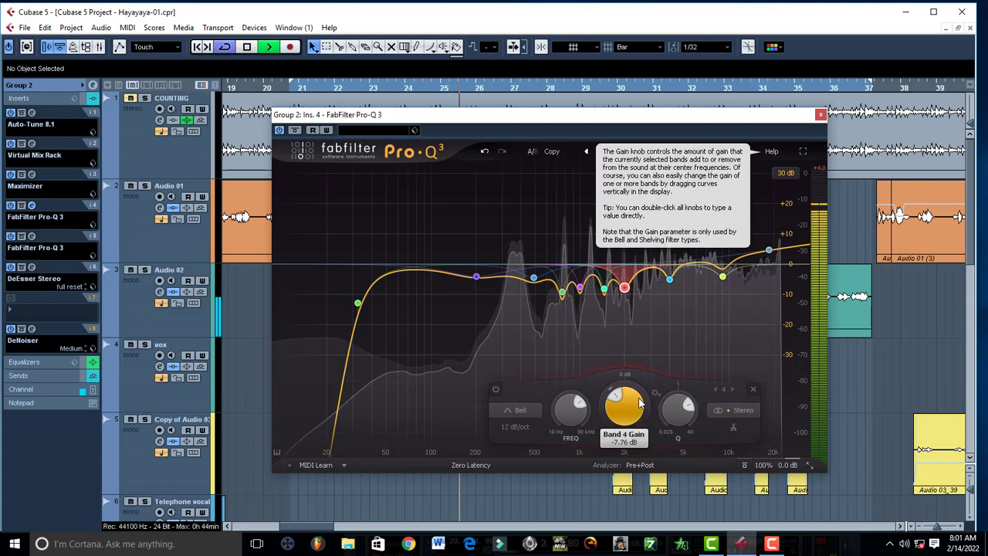
{"action": "key", "text": "space"}
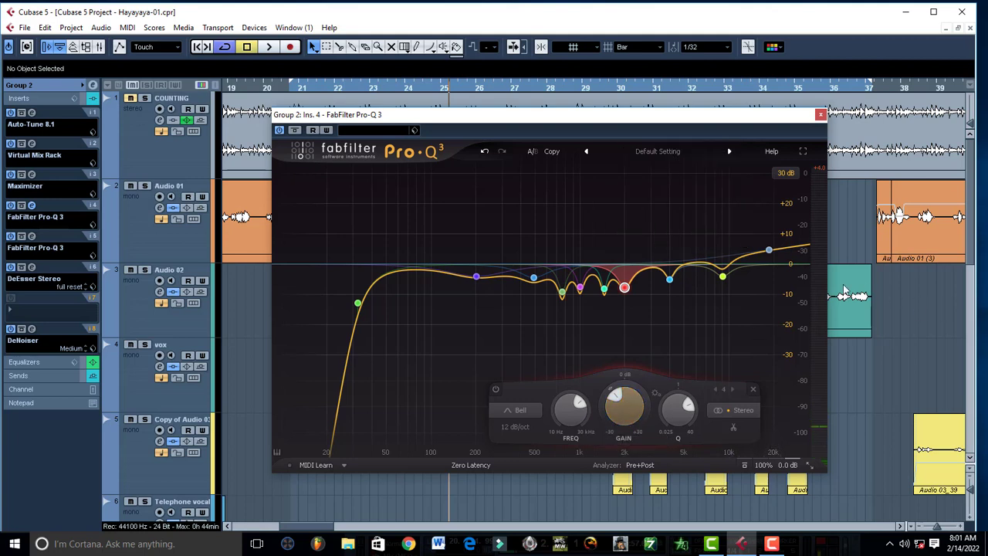
Select the 3987.3 Hz bell band and raise its gain to about +29 dB
{"action": "mouse_move", "coordinate": [625, 288]}
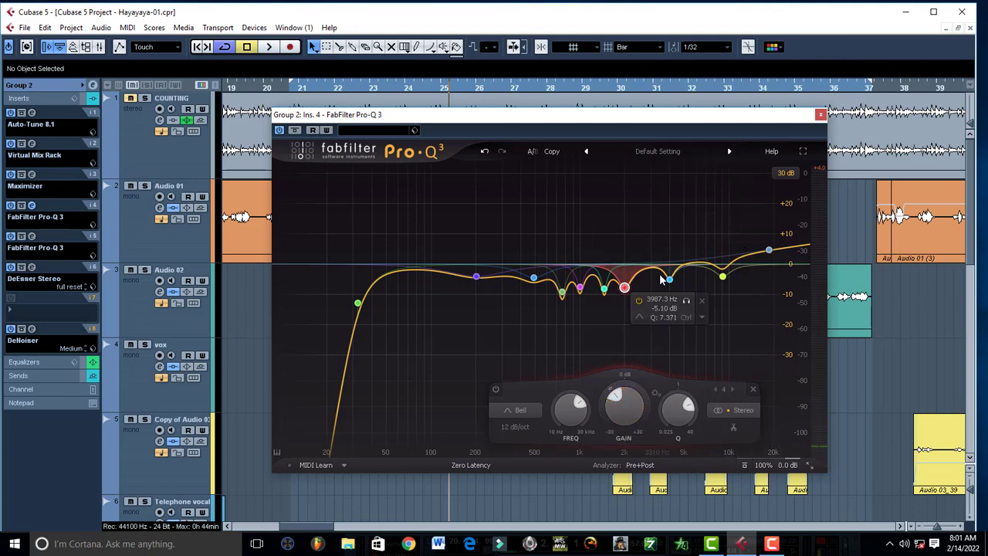
{"action": "mouse_move", "coordinate": [670, 281]}
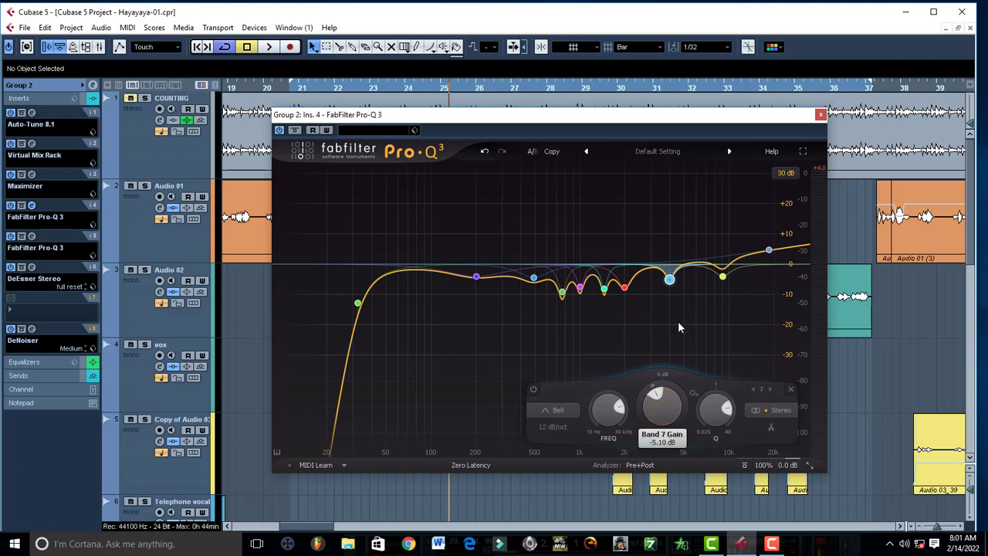
{"action": "mouse_move", "coordinate": [665, 408]}
{"action": "left_mouse_down"}
{"action": "mouse_move", "coordinate": [665, 387]}
{"action": "mouse_move", "coordinate": [670, 407]}
{"action": "left_mouse_up"}
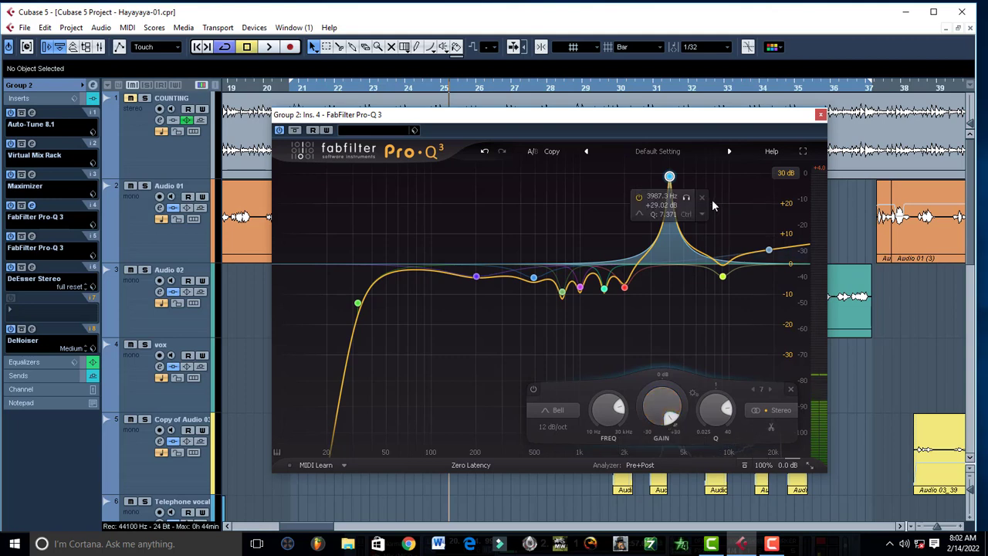
Set the 3987.3 Hz band's gain to -5.1 dB, play with COUNTING unmuted, and mute COUNTING again on stopping
{"action": "double_click", "coordinate": [670, 418]}
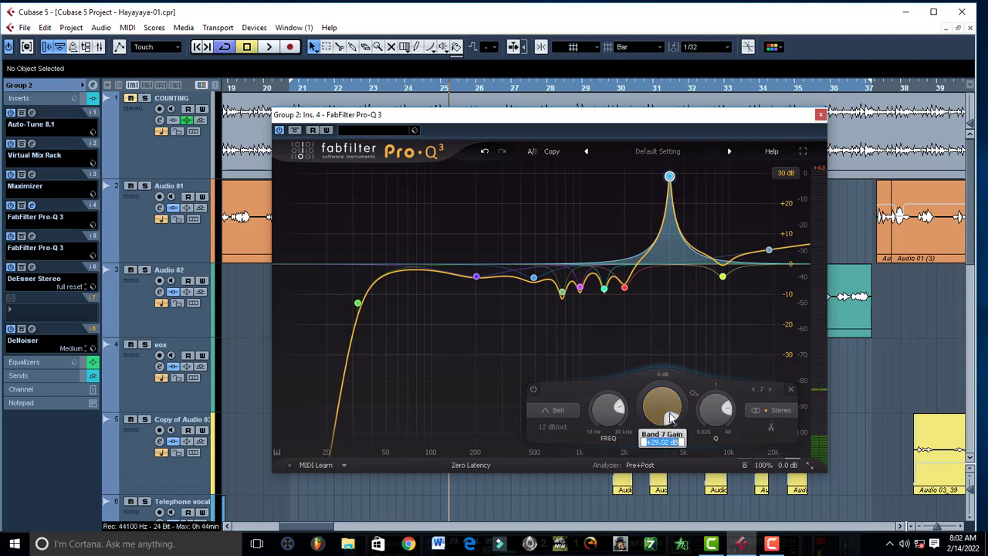
{"action": "type", "text": "-5.1"}
{"action": "key", "text": "Return"}
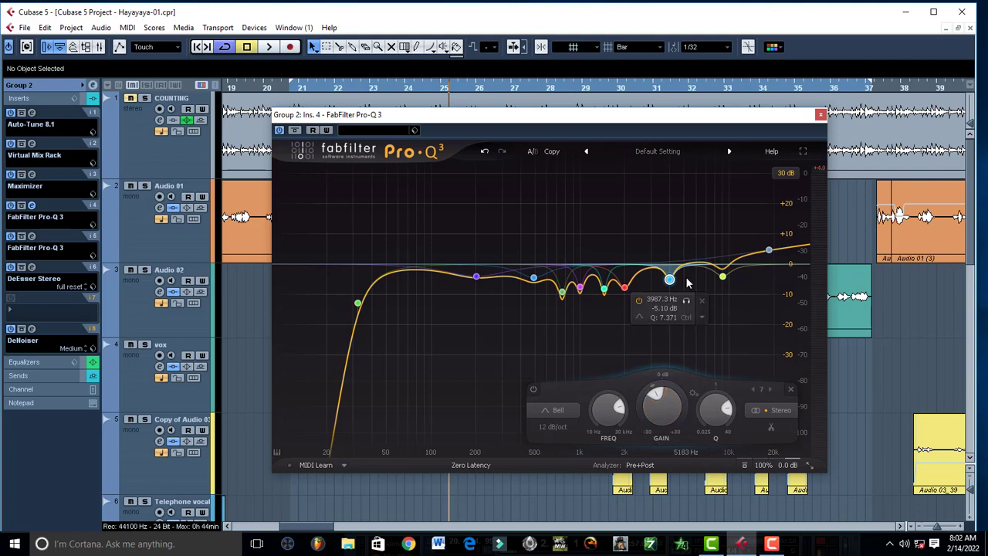
{"action": "key", "text": "space"}
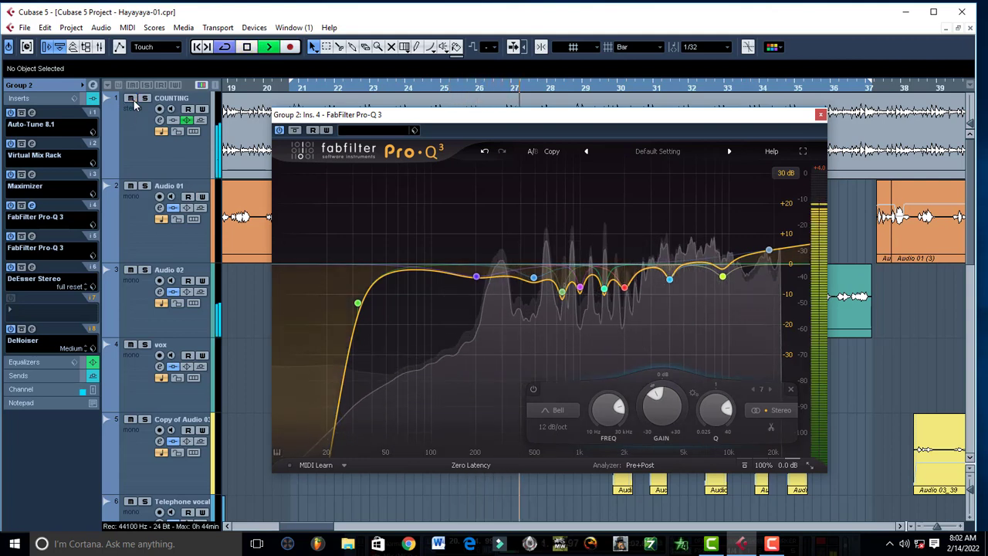
{"action": "key", "text": "space"}
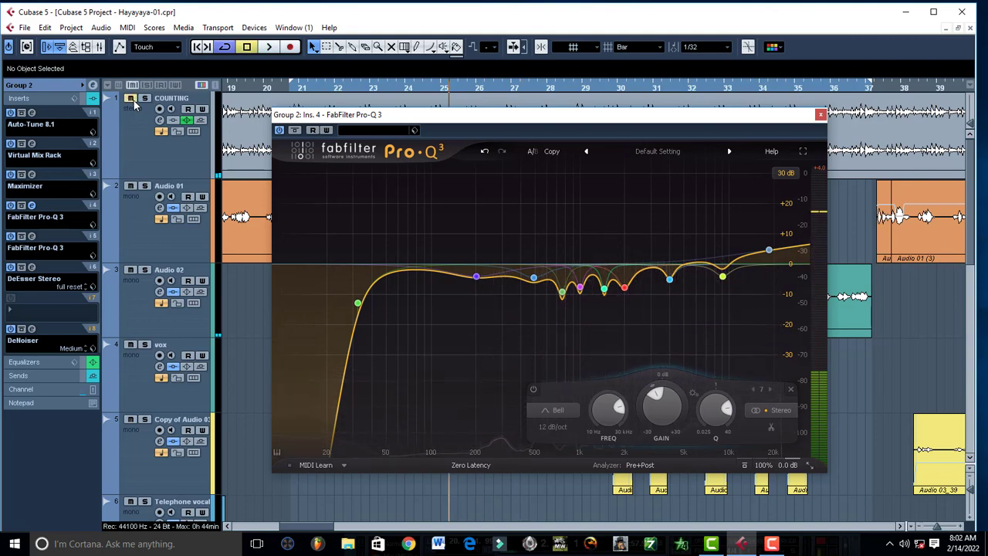
Select the 9100.7 Hz bell band and boost its gain to +30 dB while playing the vocal
{"action": "mouse_move", "coordinate": [721, 285]}
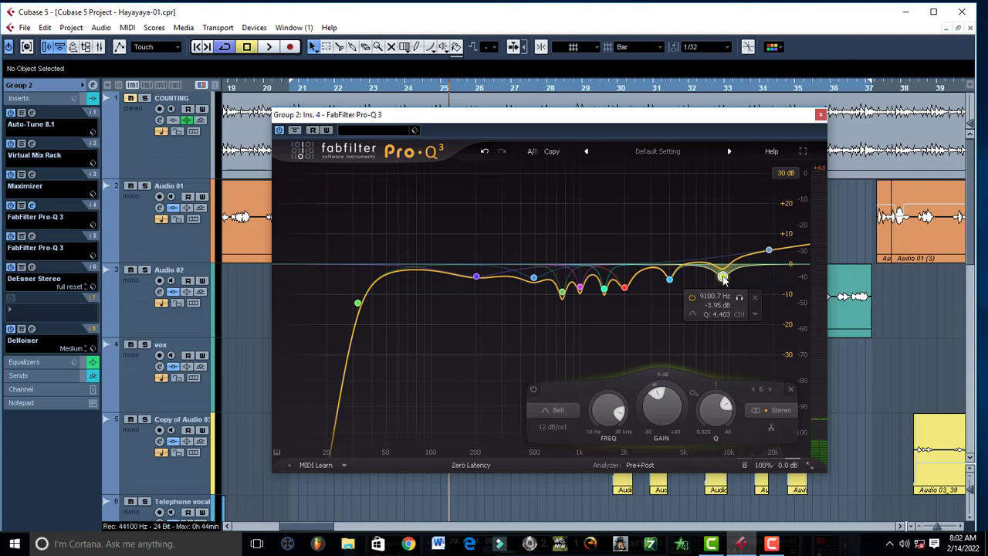
{"action": "double_click", "coordinate": [658, 398]}
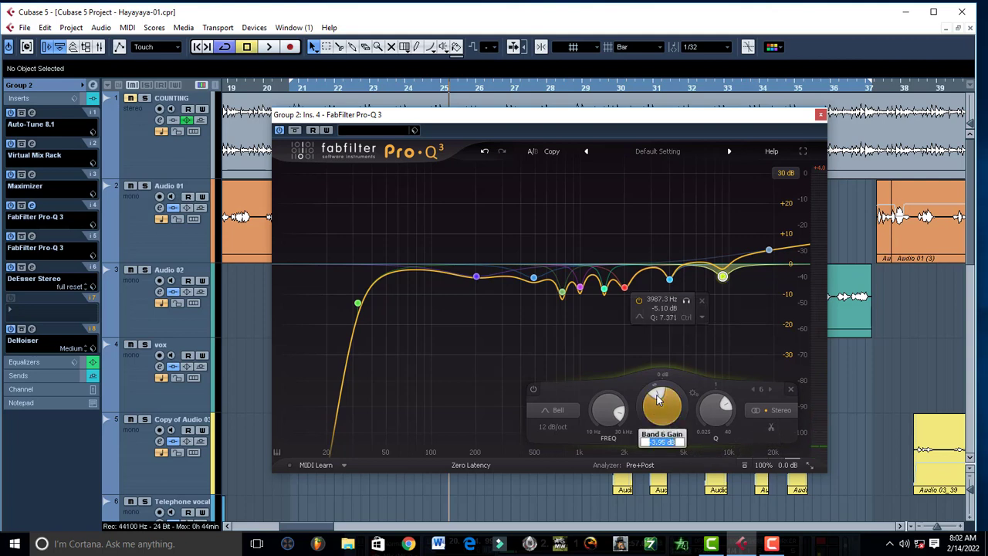
{"action": "mouse_move", "coordinate": [723, 302]}
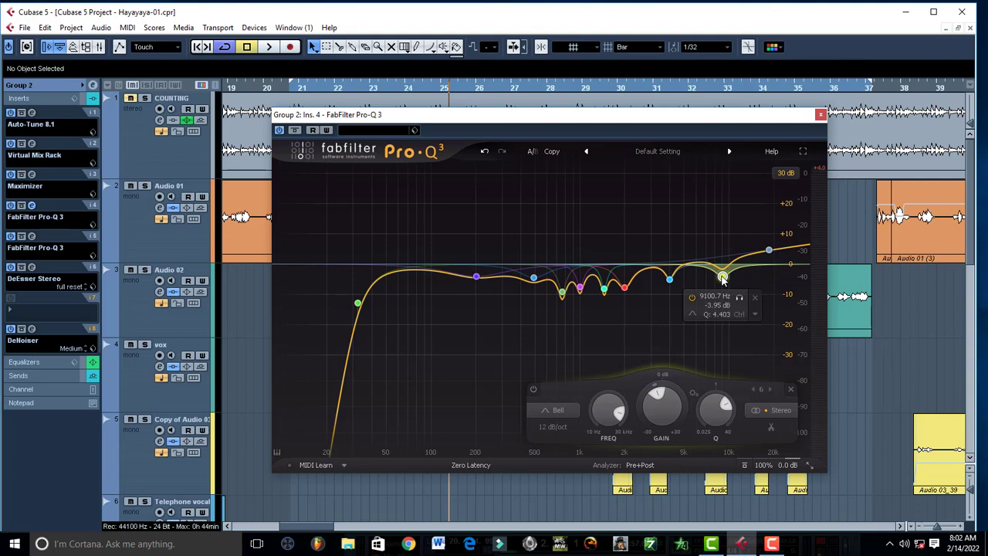
{"action": "scroll", "coordinate": [657, 407], "scroll_direction": "up", "scroll_amount": 10}
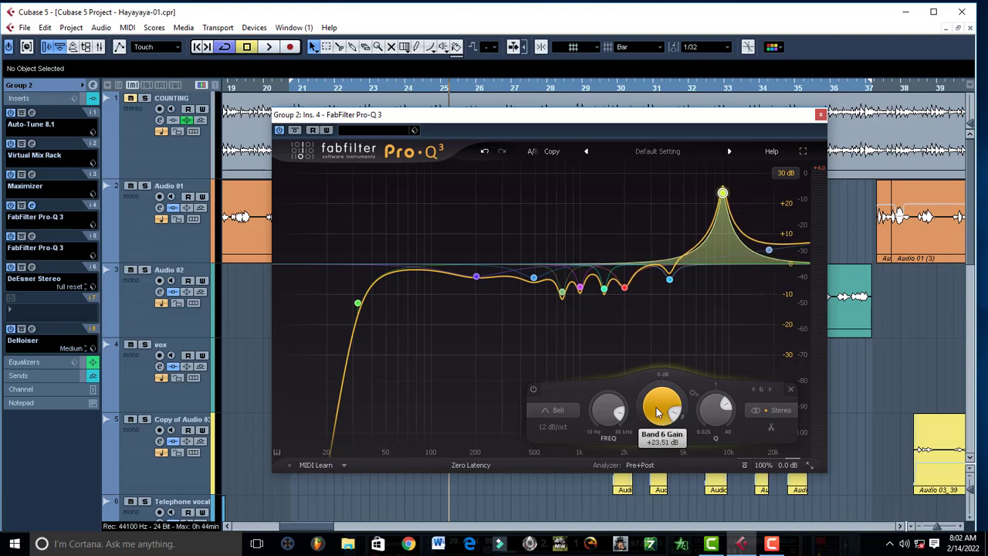
{"action": "scroll", "coordinate": [656, 407], "scroll_direction": "up", "scroll_amount": 1}
{"action": "key", "text": "space"}
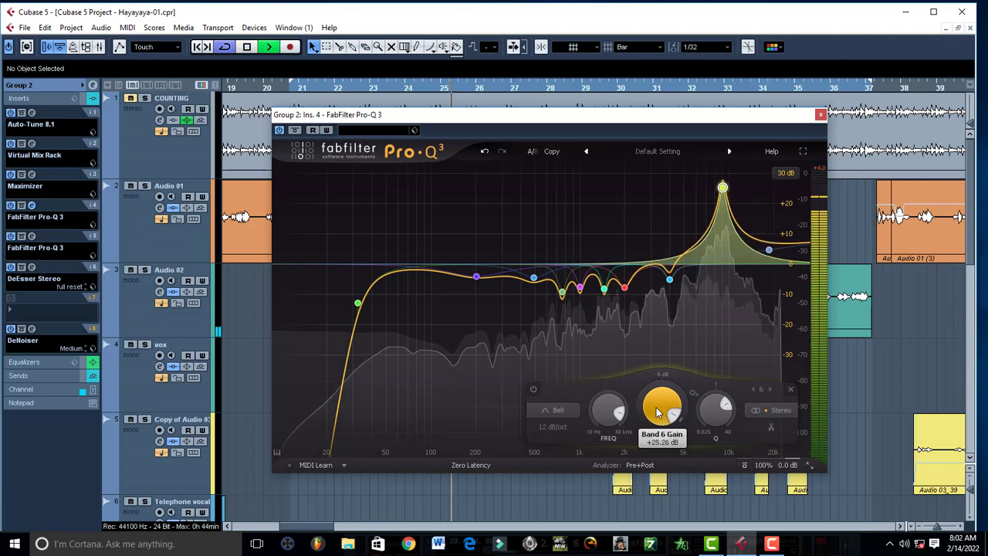
{"action": "scroll", "coordinate": [656, 414], "scroll_direction": "up", "scroll_amount": 2}
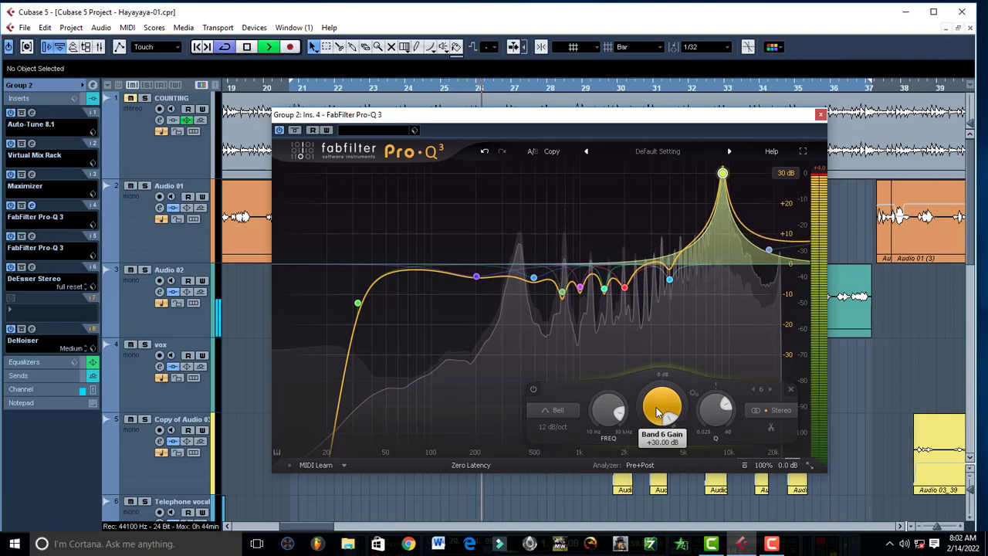
{"action": "key", "text": "space"}
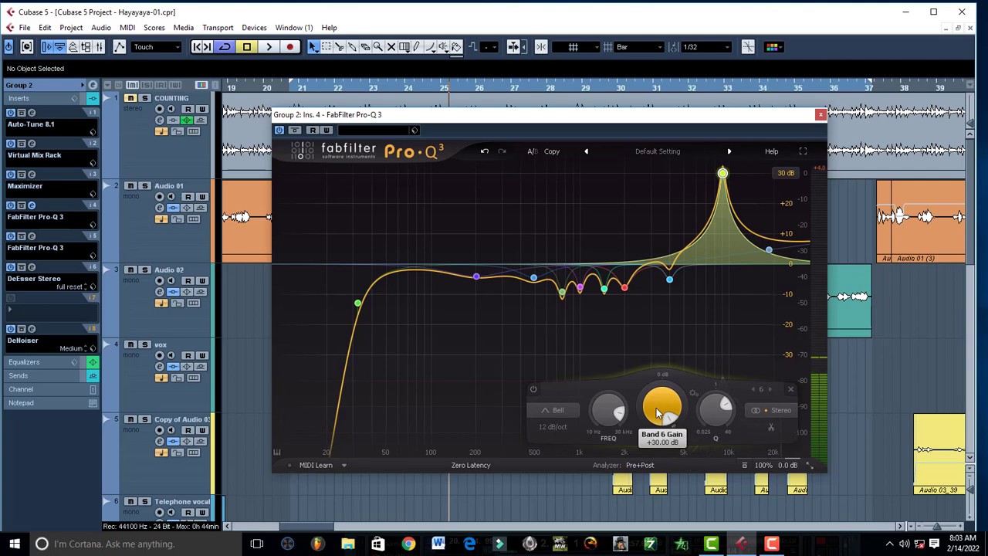
Set the 9100.7 Hz band's gain to -3.95 dB
{"action": "double_click", "coordinate": [670, 421]}
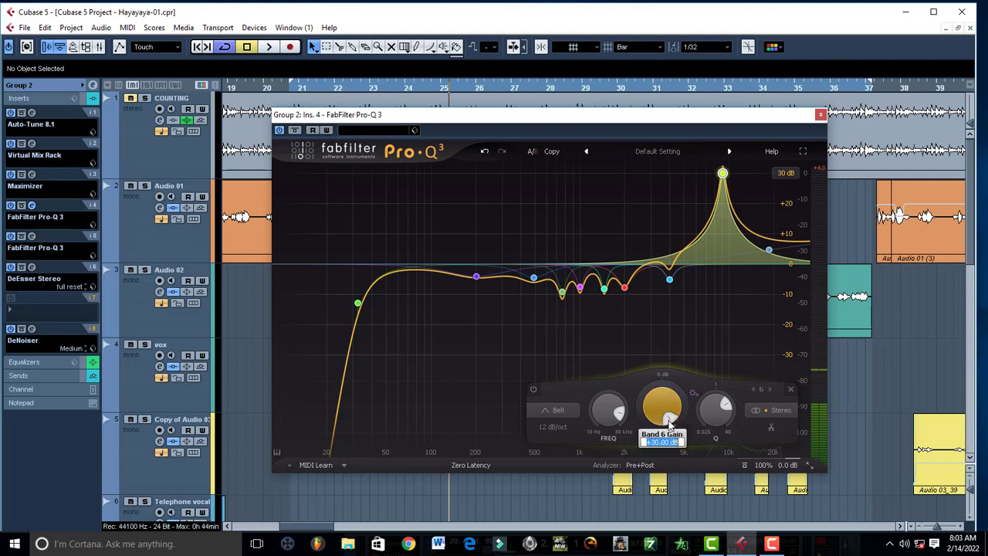
{"action": "type", "text": "-3.95"}
{"action": "key", "text": "Return"}
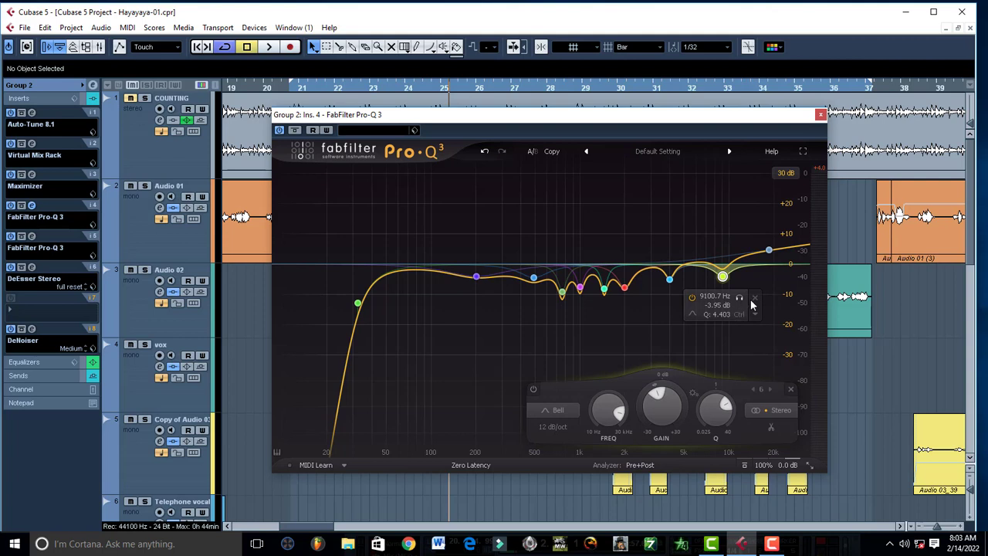
Select the 18617 Hz high shelf band, bypass it, and play the vocal without it
{"action": "left_click", "coordinate": [770, 251]}
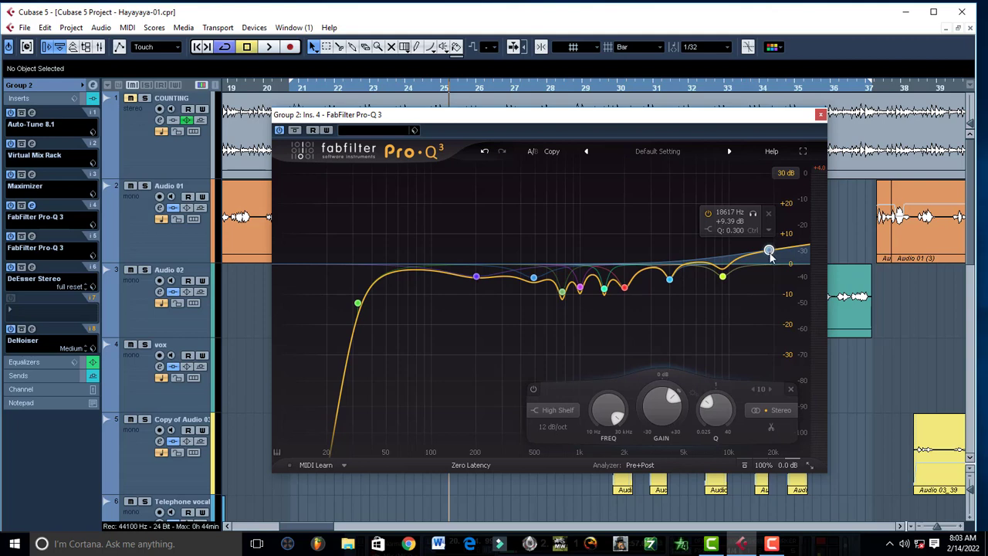
{"action": "left_click", "coordinate": [706, 214]}
{"action": "key", "text": "space"}
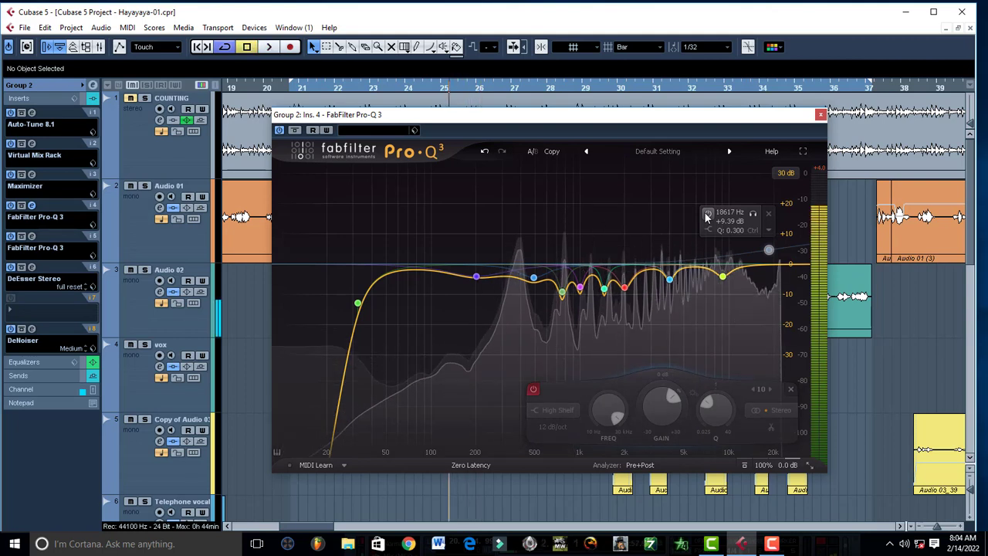
{"action": "key", "text": "space"}
Re-enable the 18617 Hz high shelf band and play the vocal with the COUNTING track unmuted
{"action": "left_click", "coordinate": [706, 215]}
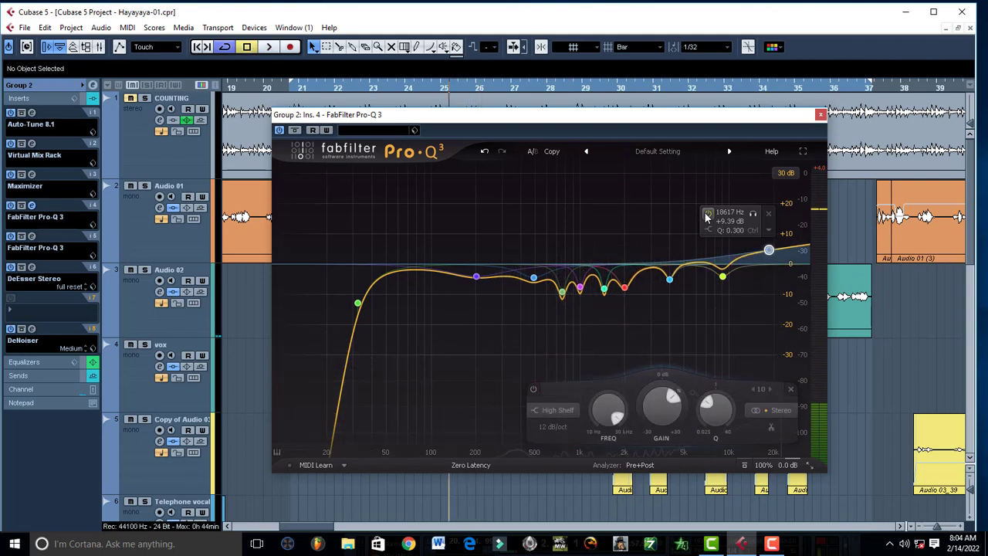
{"action": "key", "text": "space"}
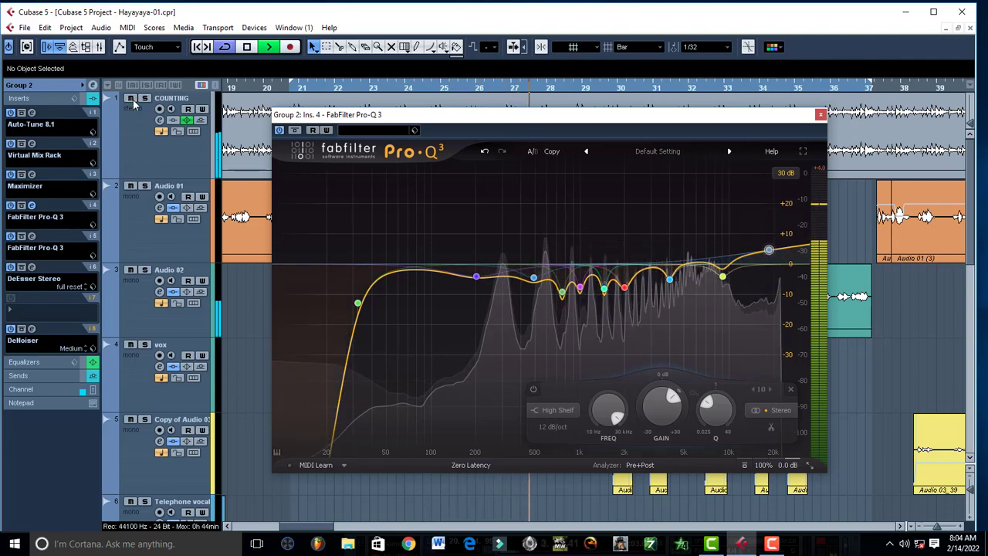
{"action": "key", "text": "space"}
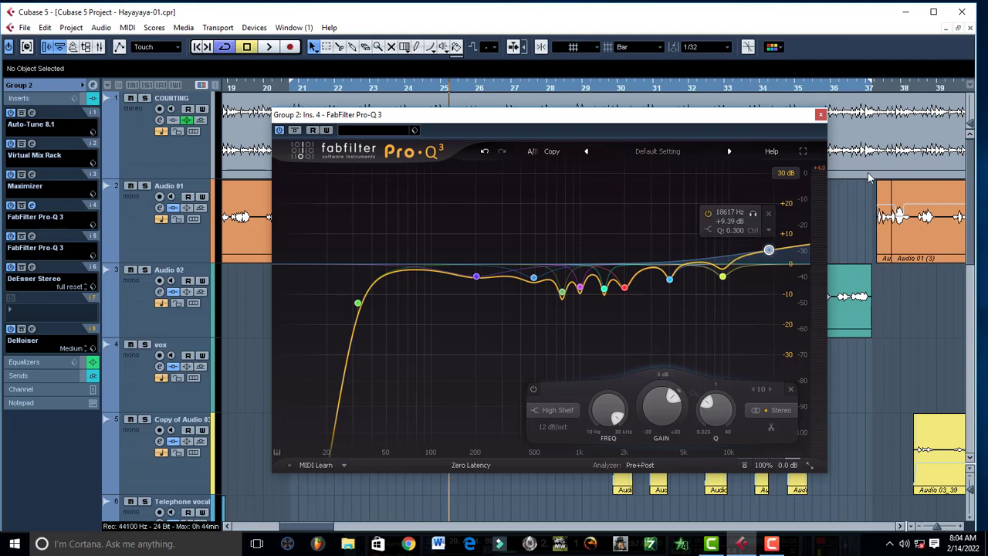
Close the insert 4 equalizer and open the second FabFilter Pro-Q 3, in insert slot 5 of Group 2
{"action": "mouse_move", "coordinate": [628, 294]}
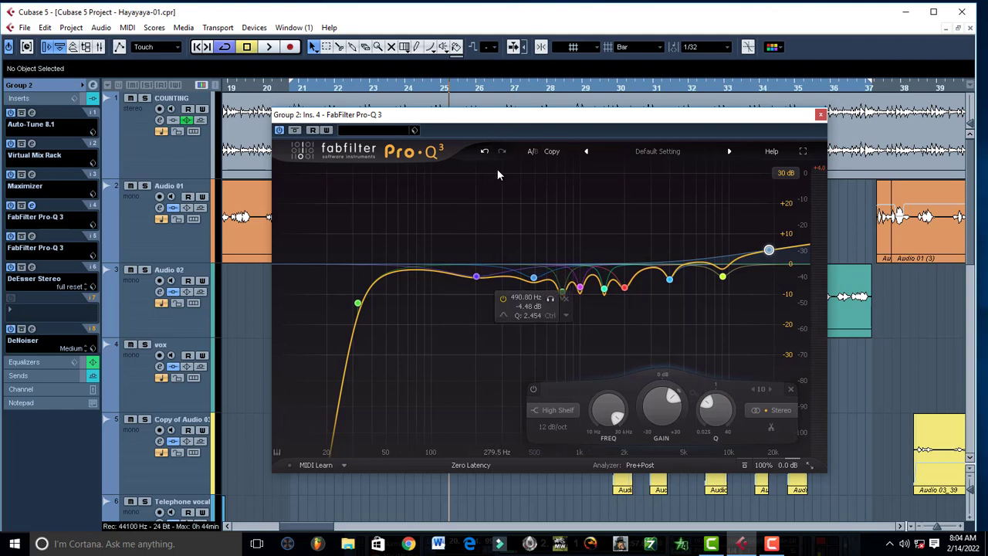
{"action": "left_click", "coordinate": [821, 114]}
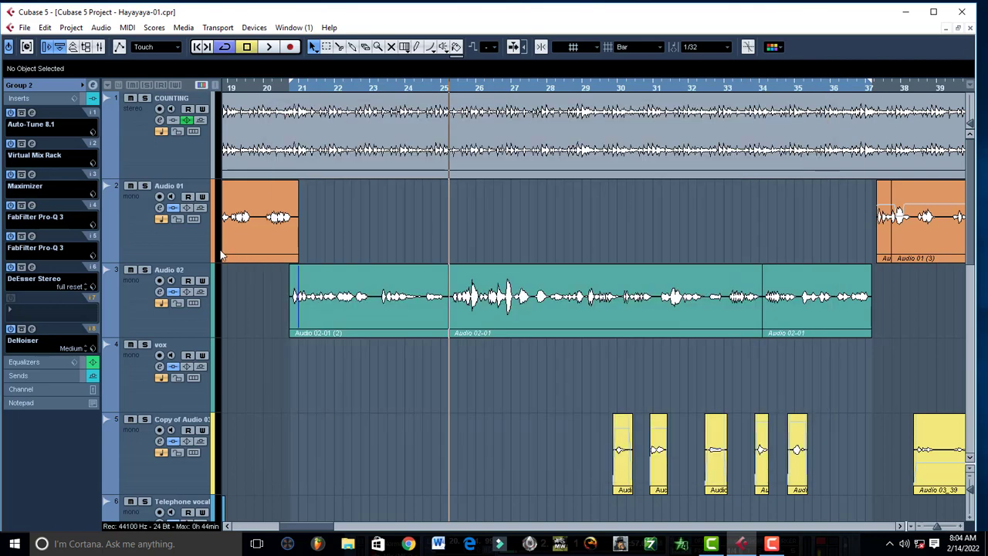
{"action": "left_click", "coordinate": [31, 237]}
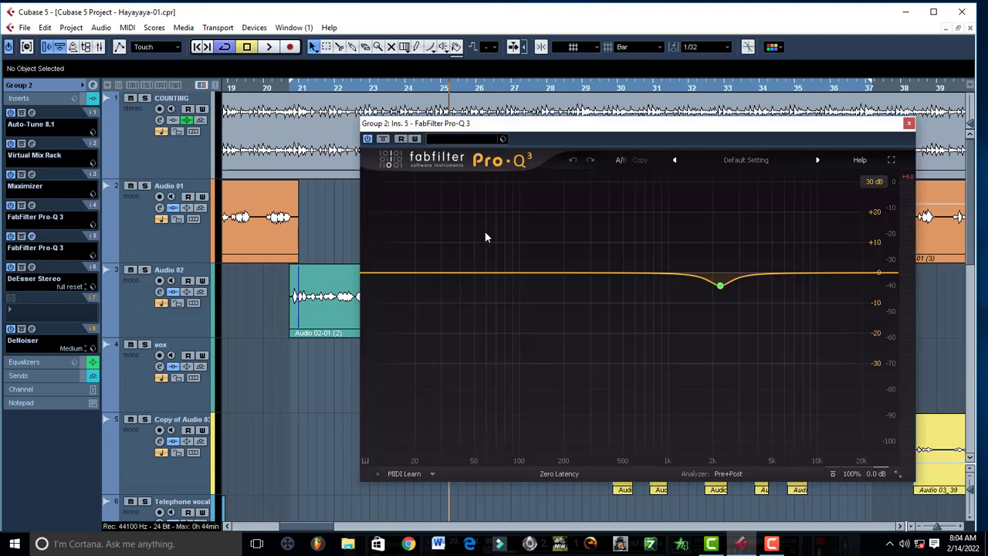
Select the 2238 Hz bell band in the insert 5 equalizer, boost its gain to +30 dB, and play the vocal
{"action": "mouse_move", "coordinate": [721, 288]}
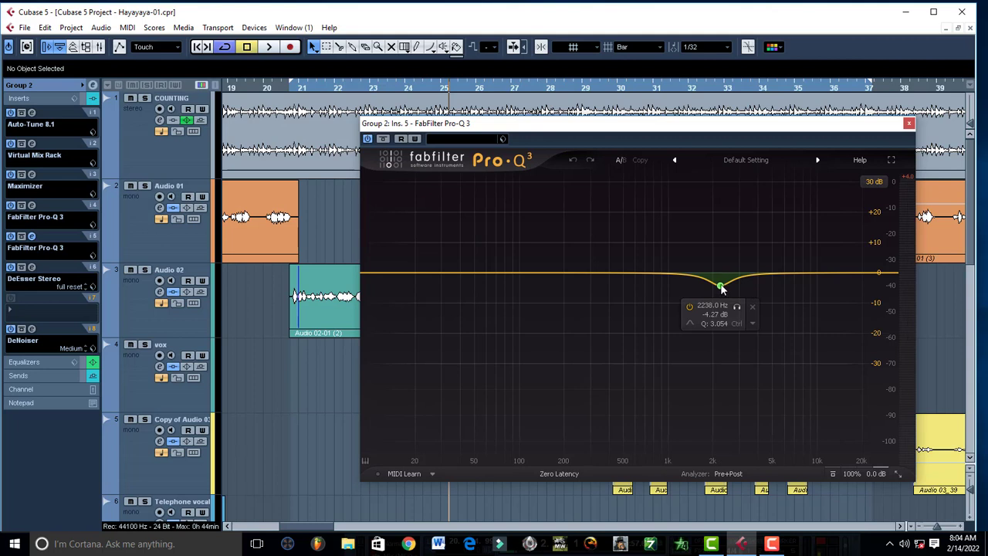
{"action": "left_click", "coordinate": [722, 288]}
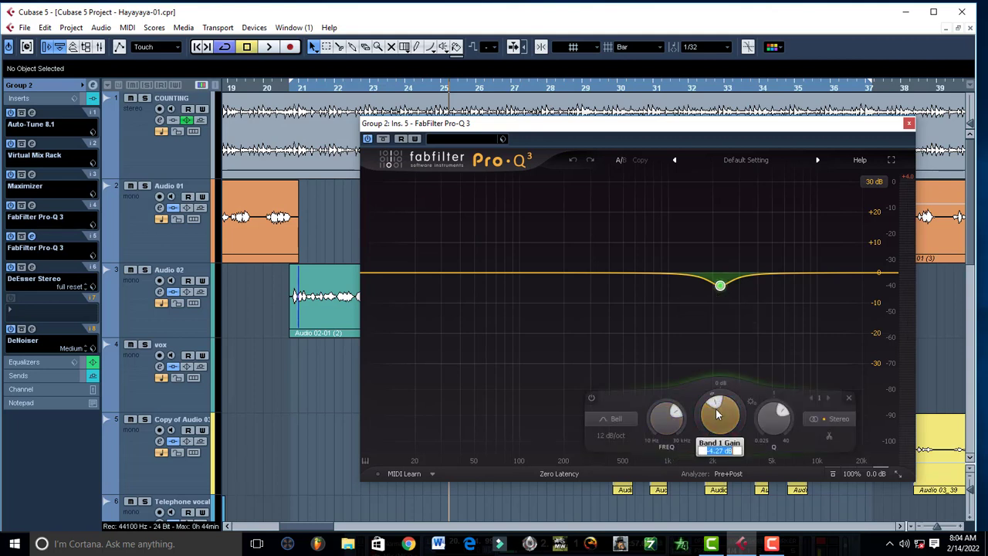
{"action": "double_click", "coordinate": [721, 448]}
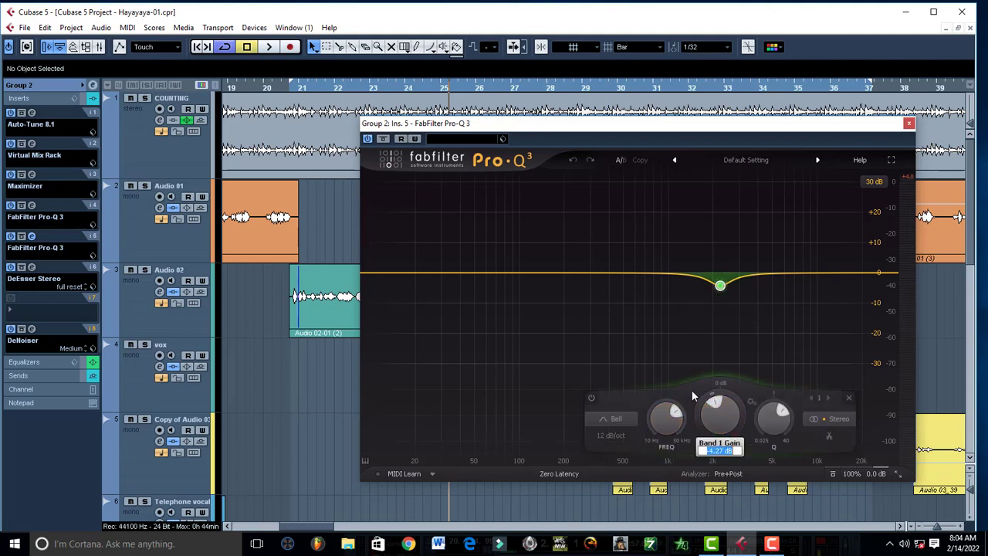
{"action": "left_click", "coordinate": [692, 393]}
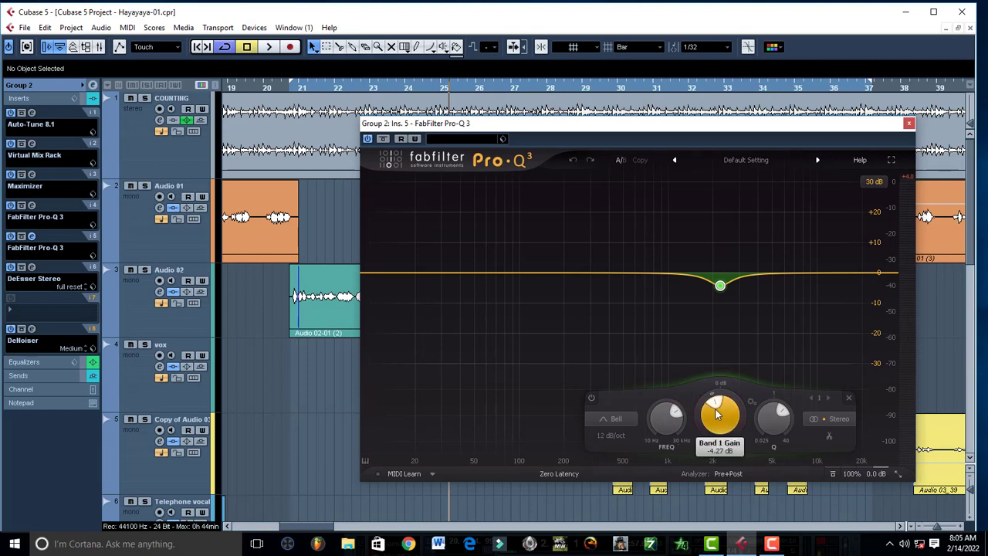
{"action": "scroll", "coordinate": [718, 417], "scroll_direction": "up", "scroll_amount": 3}
{"action": "scroll", "coordinate": [718, 416], "scroll_direction": "up", "scroll_amount": 10}
{"action": "key", "text": "space"}
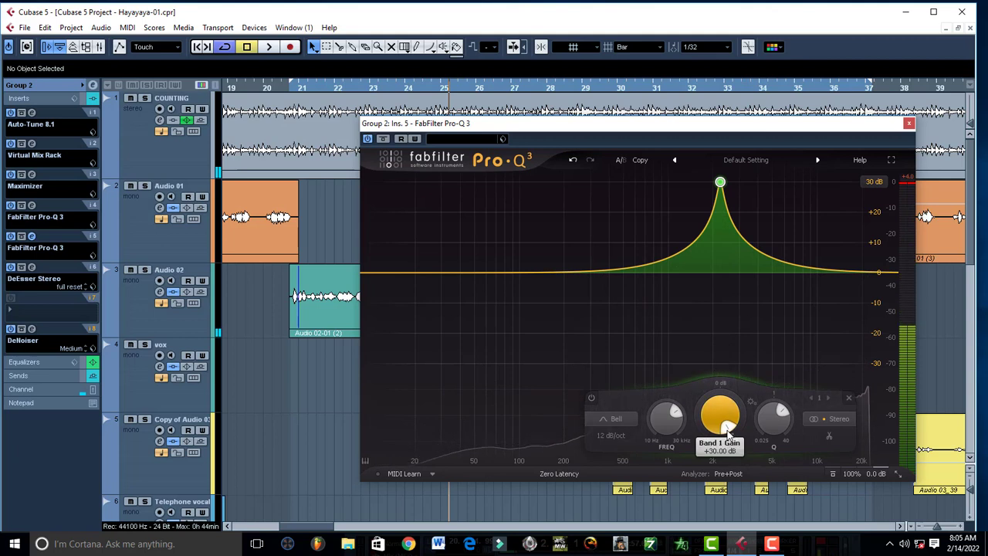
Set the 2238 Hz band's gain to -4.27 dB and play the vocal with the restored cut
{"action": "double_click", "coordinate": [729, 432]}
{"action": "type", "text": "-4.27"}
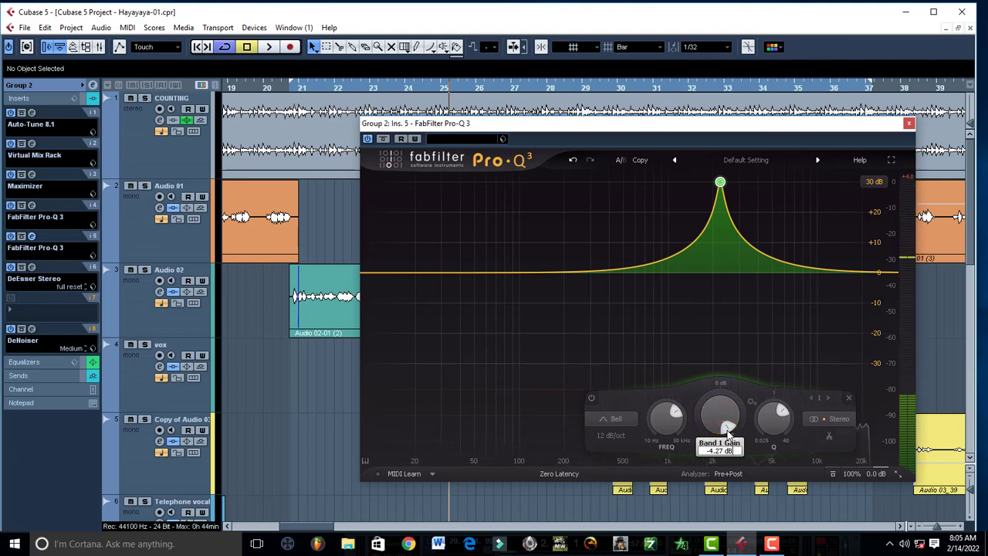
{"action": "key", "text": "Return"}
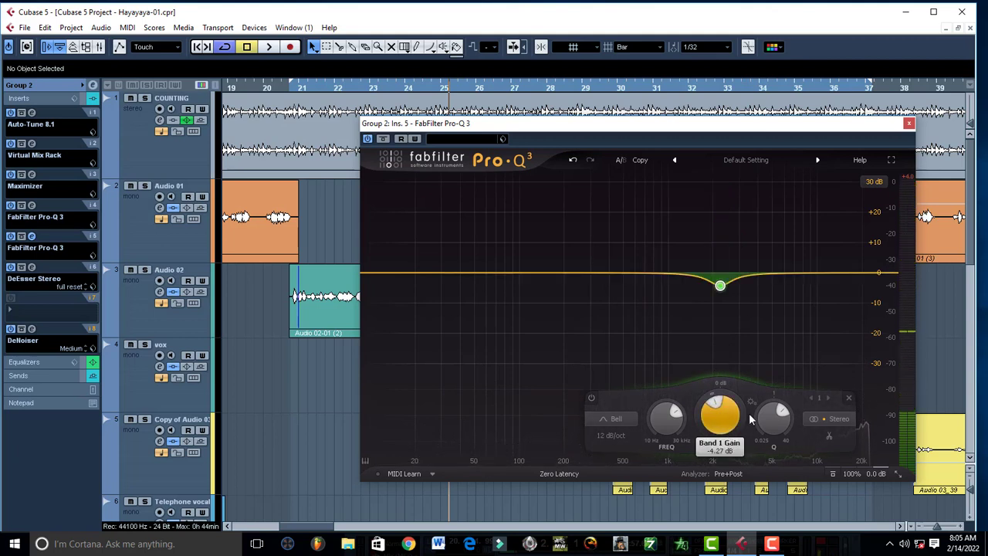
{"action": "mouse_move", "coordinate": [731, 292]}
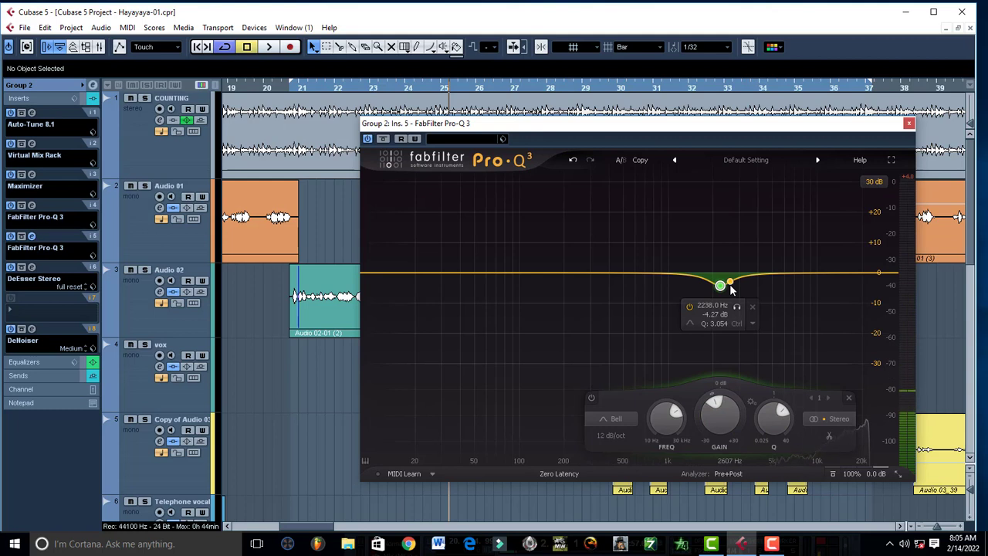
{"action": "key", "text": "space"}
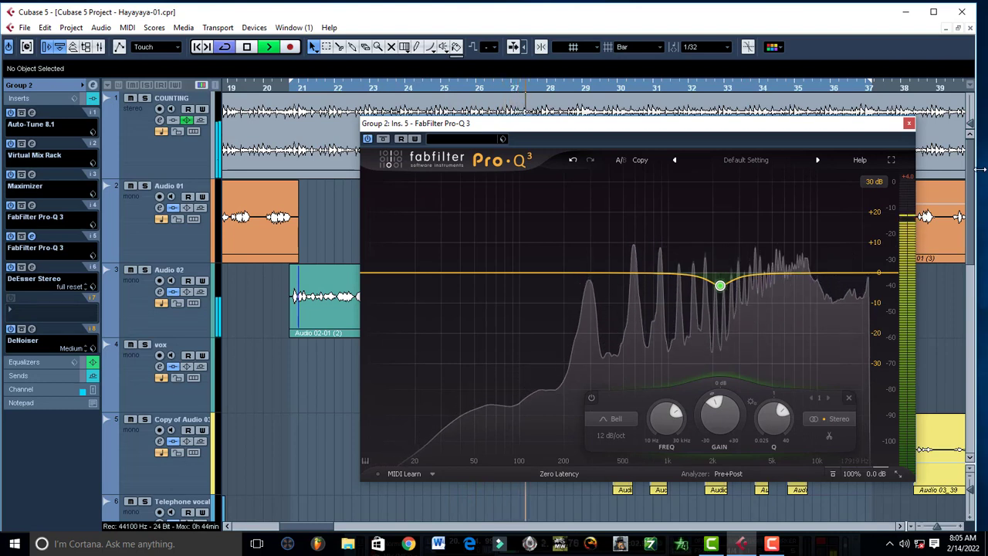
{"action": "key", "text": "space"}
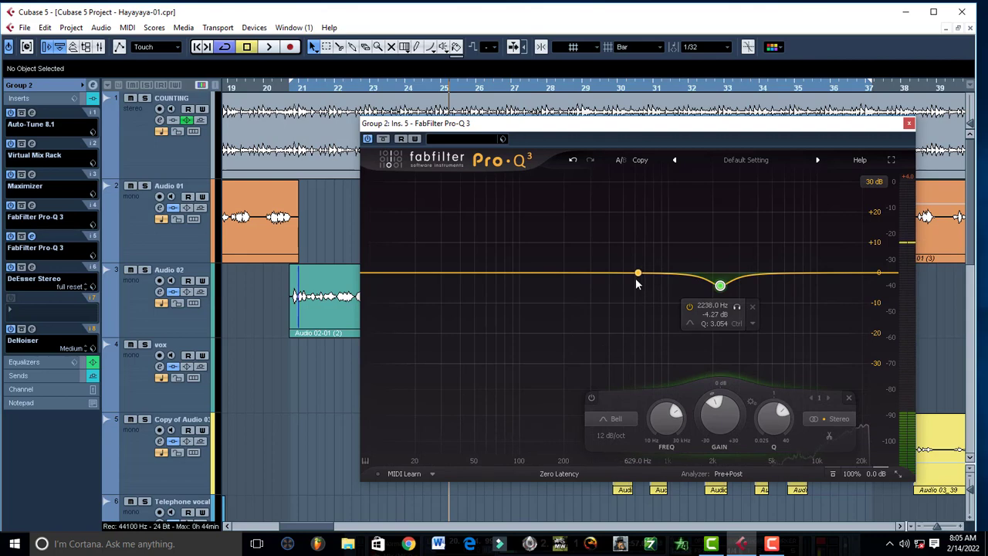
Close the insert 5 equalizer and examine the FG-S equalizer's HF, HMF, LMF and LF settings in Virtual Mix Rack, insert slot 2
{"action": "left_click", "coordinate": [910, 123]}
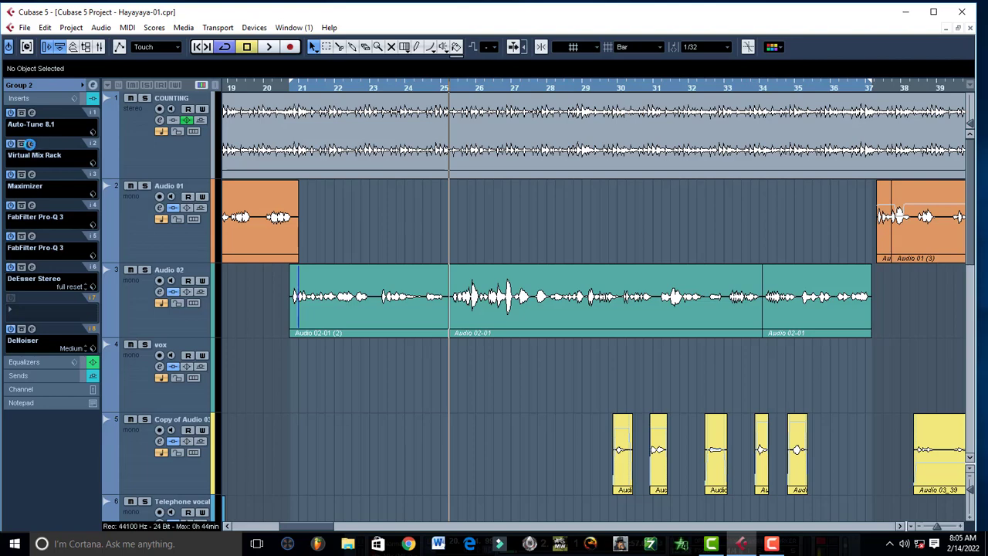
{"action": "left_click", "coordinate": [31, 143]}
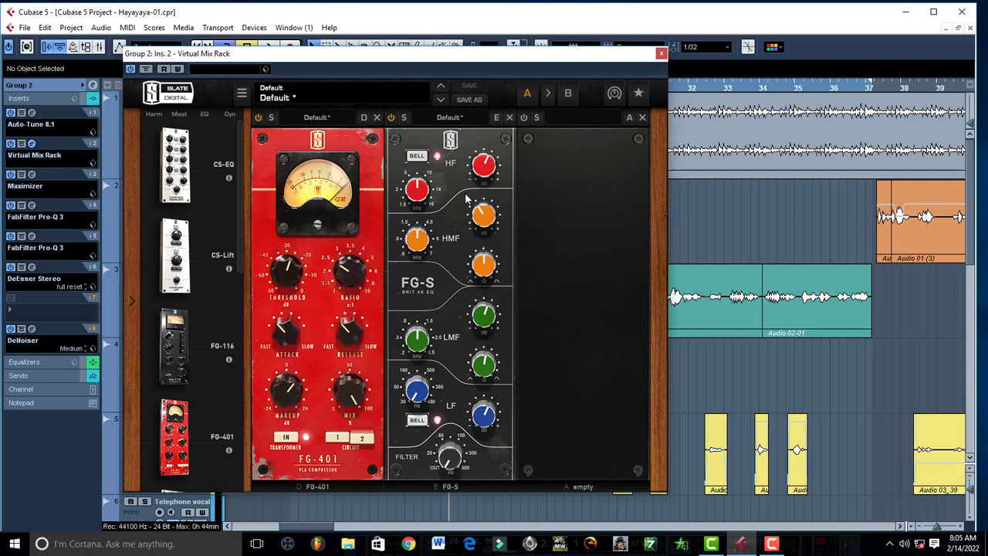
{"action": "mouse_move", "coordinate": [486, 166]}
{"action": "key", "text": "space"}
{"action": "mouse_move", "coordinate": [477, 230]}
{"action": "mouse_move", "coordinate": [485, 325]}
{"action": "mouse_move", "coordinate": [486, 424]}
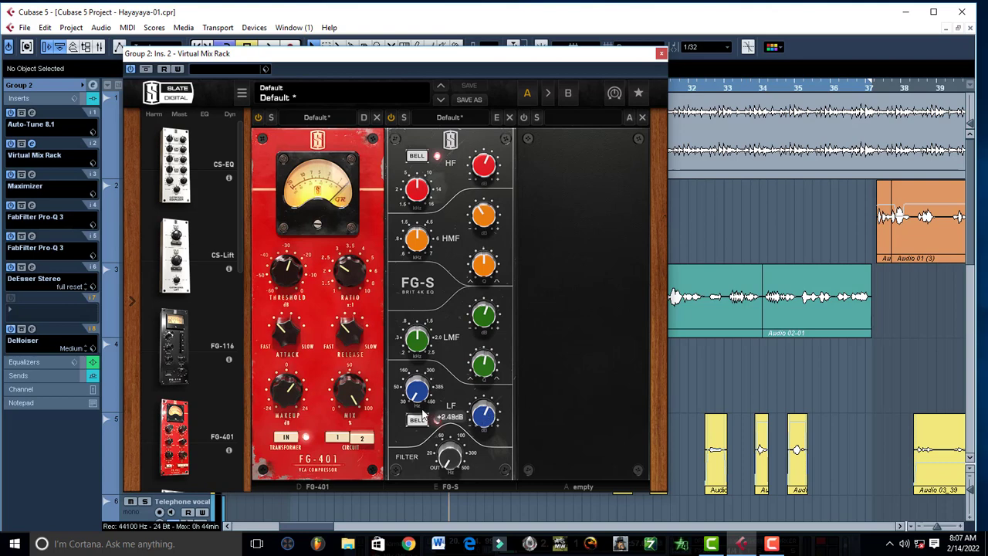
{"action": "left_click_drag", "start_coordinate": [420, 399], "coordinate": [409, 417]}
{"action": "left_click", "coordinate": [663, 55]}
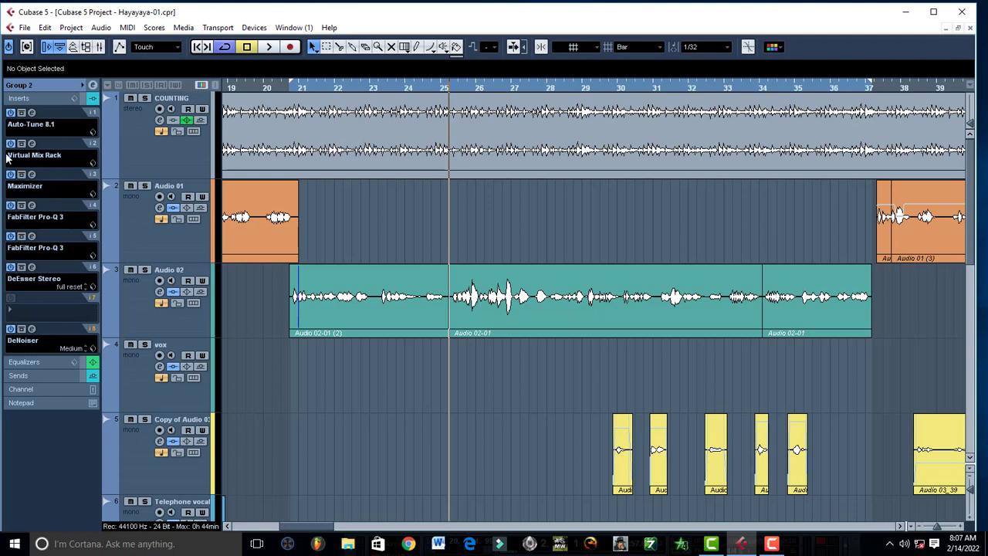
Bypass the FG-S module in Virtual Mix Rack and both FabFilter Pro-Q 3 inserts, and play the vocal without equalization
{"action": "left_click", "coordinate": [31, 150]}
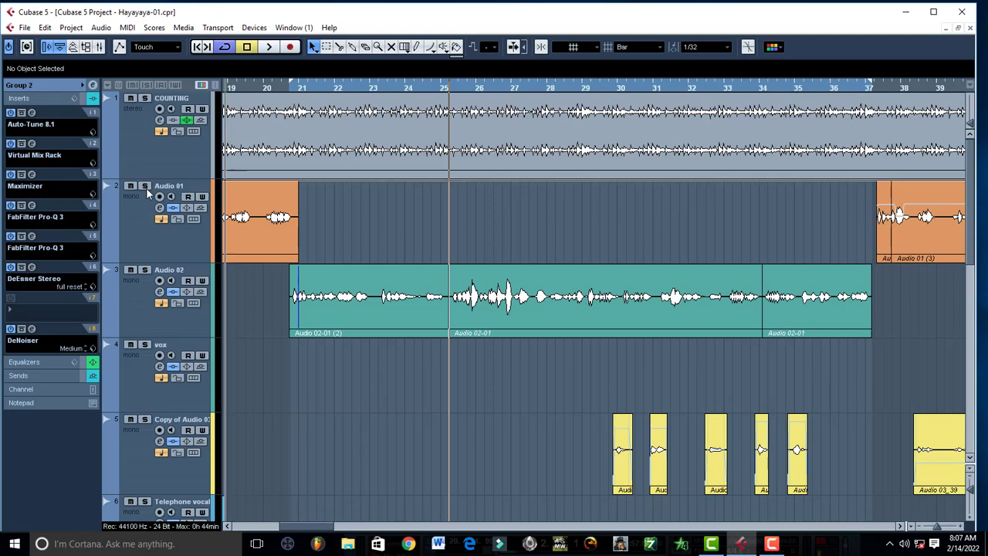
{"action": "left_click", "coordinate": [661, 53]}
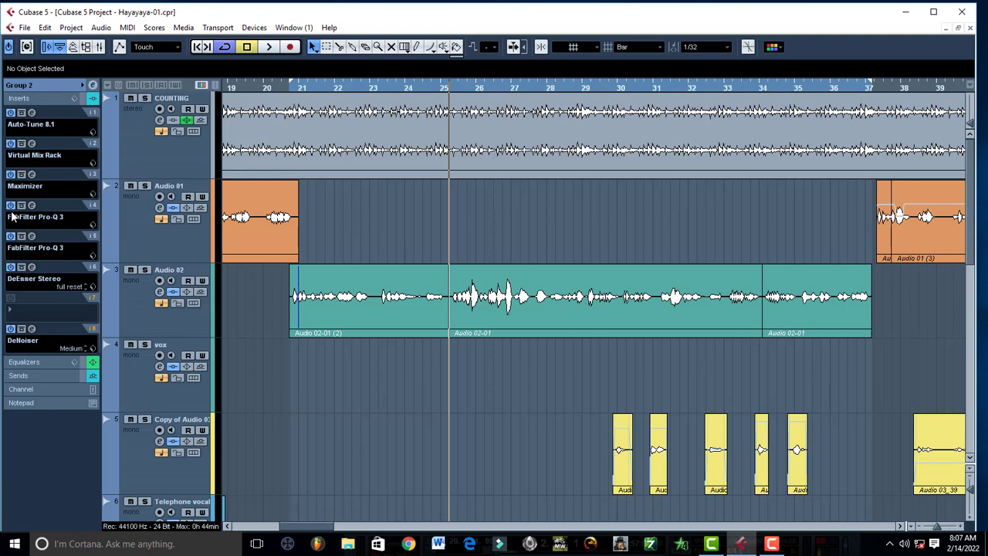
{"action": "left_click", "coordinate": [11, 205]}
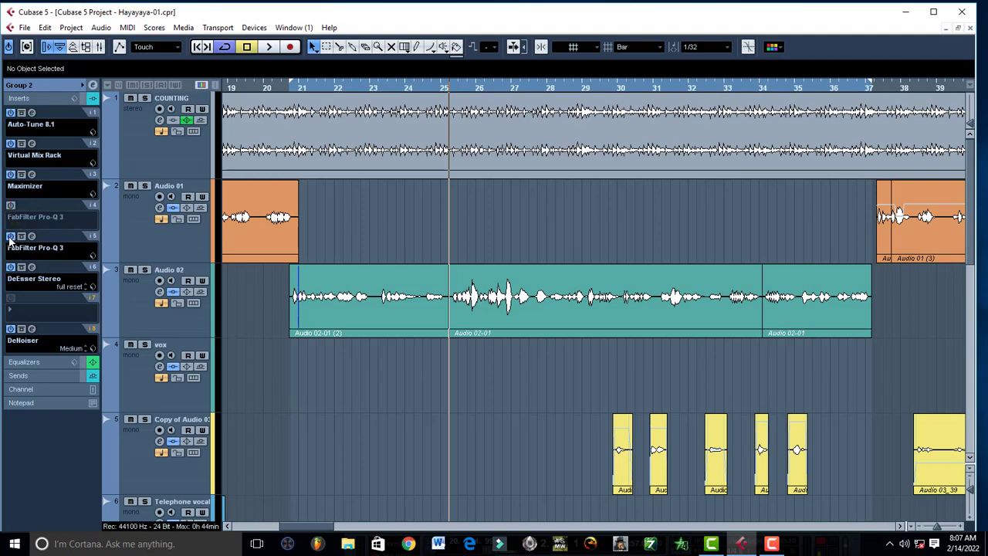
{"action": "left_click", "coordinate": [10, 236]}
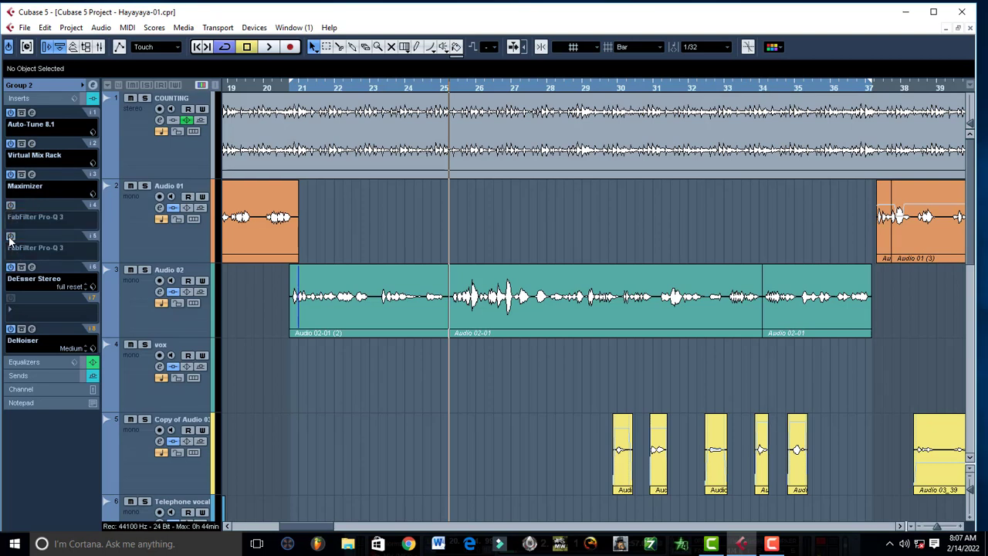
{"action": "key", "text": "space"}
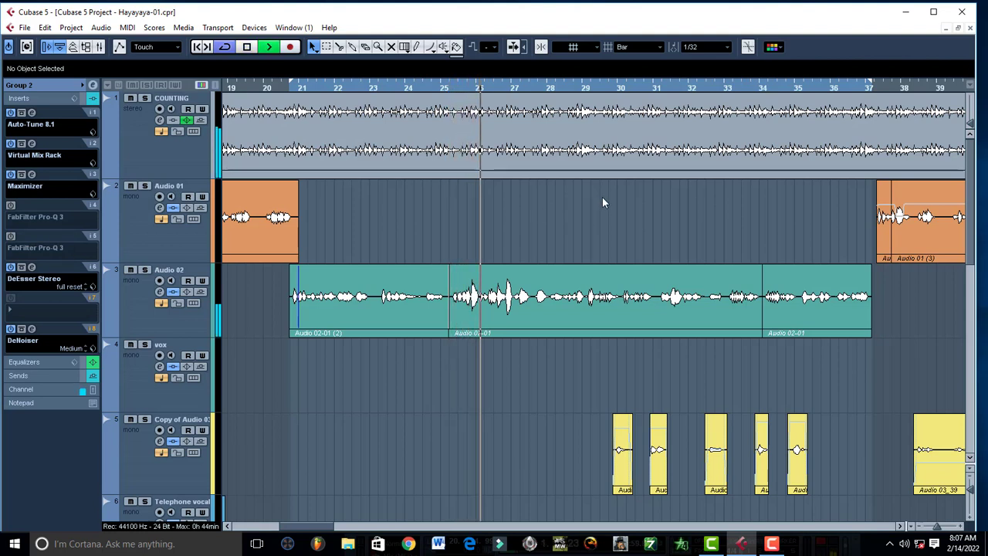
{"action": "key", "text": "space"}
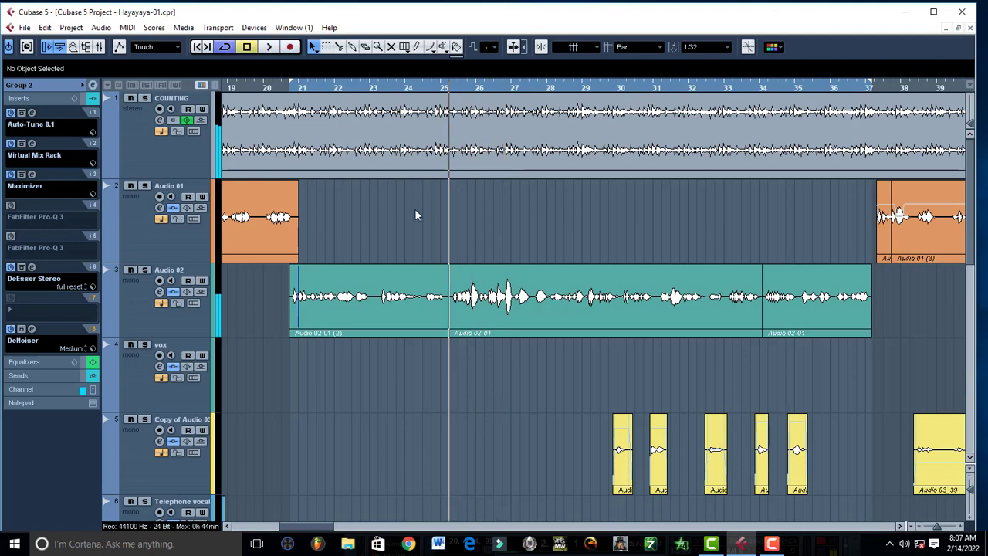
Re-enable the FG-S module in Virtual Mix Rack and both FabFilter Pro-Q 3 inserts, and play the equalized vocal
{"action": "left_click", "coordinate": [32, 145]}
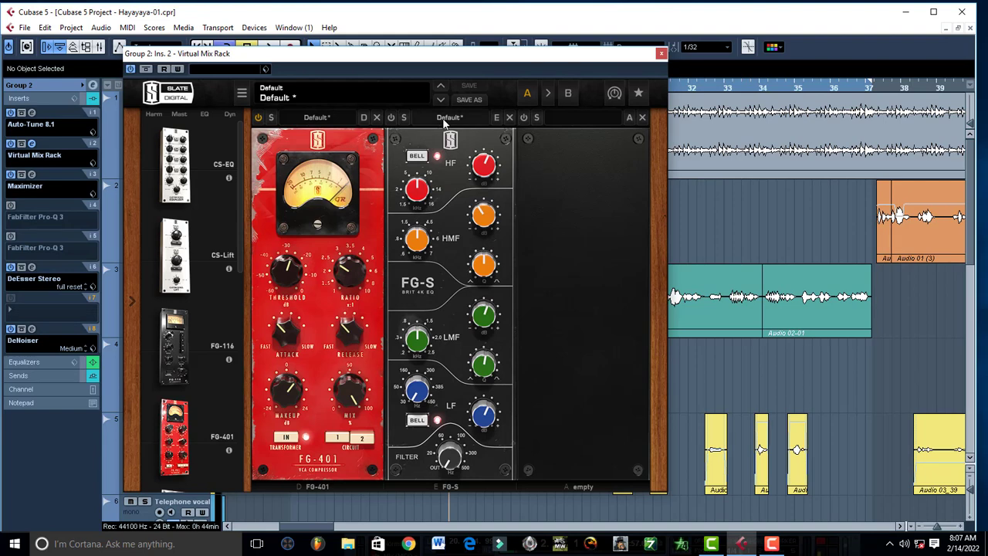
{"action": "left_click", "coordinate": [662, 54]}
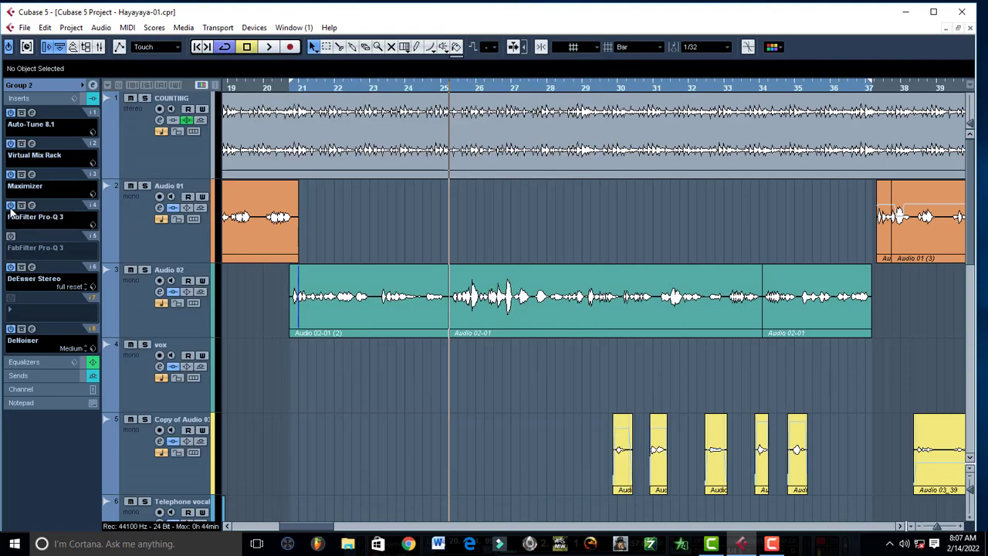
{"action": "left_click", "coordinate": [10, 236]}
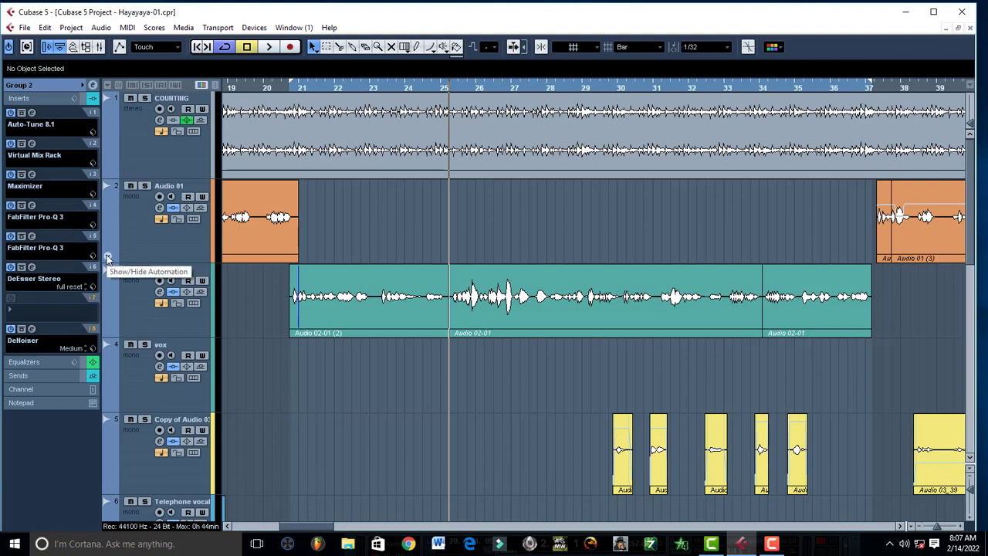
{"action": "key", "text": "space"}
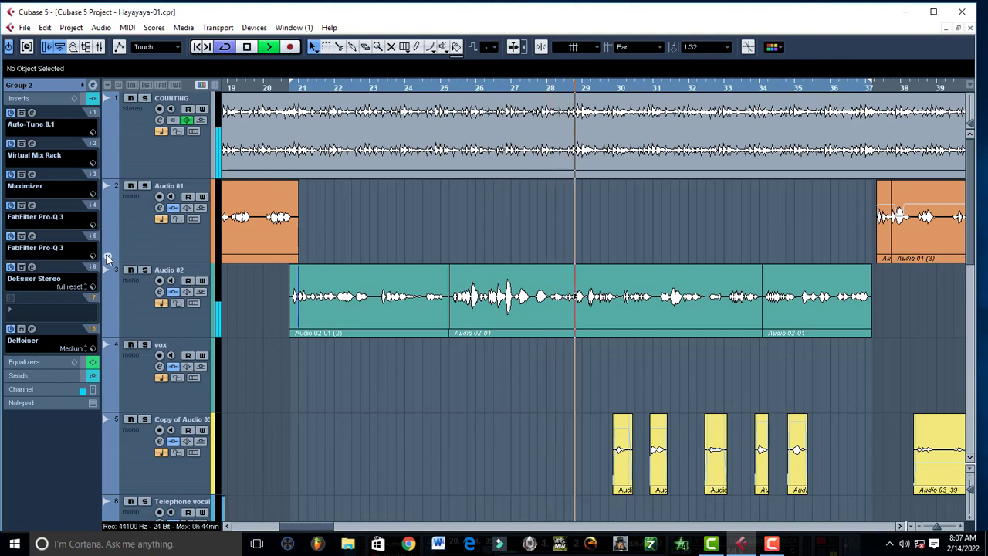
{"action": "key", "text": "space"}
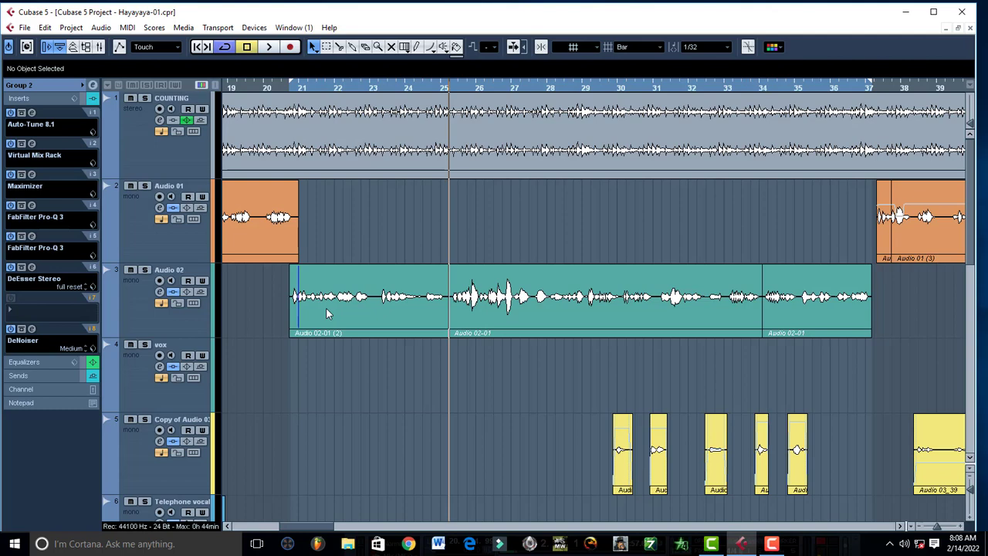
Open Virtual Mix Rack in insert slot 2 to review the FG-S equalizer settings, and close it
{"action": "left_click", "coordinate": [32, 144]}
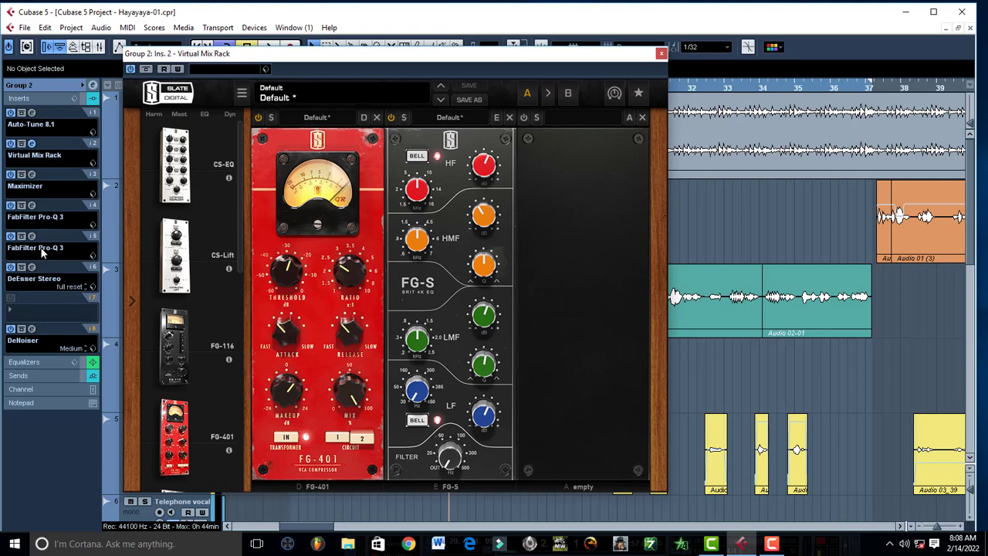
{"action": "left_click", "coordinate": [661, 53]}
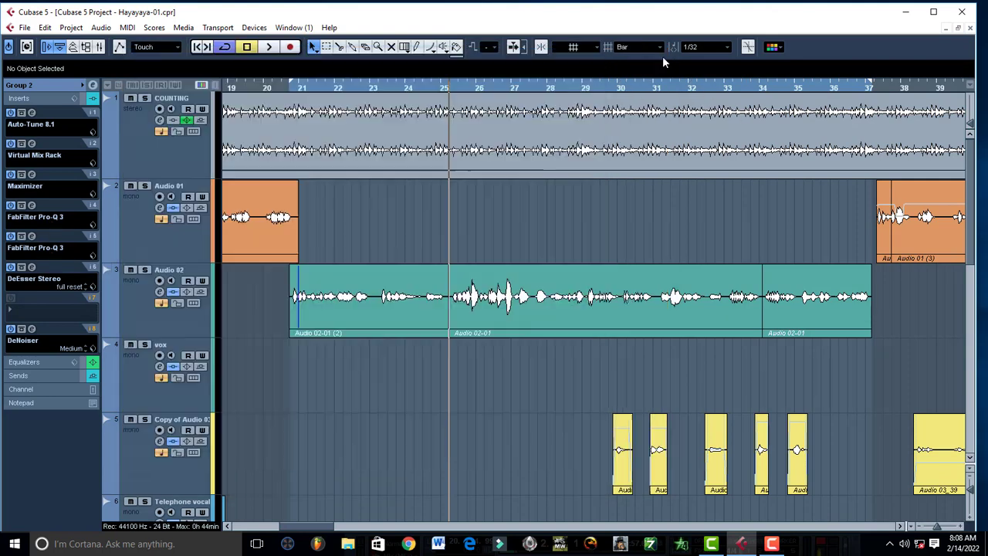